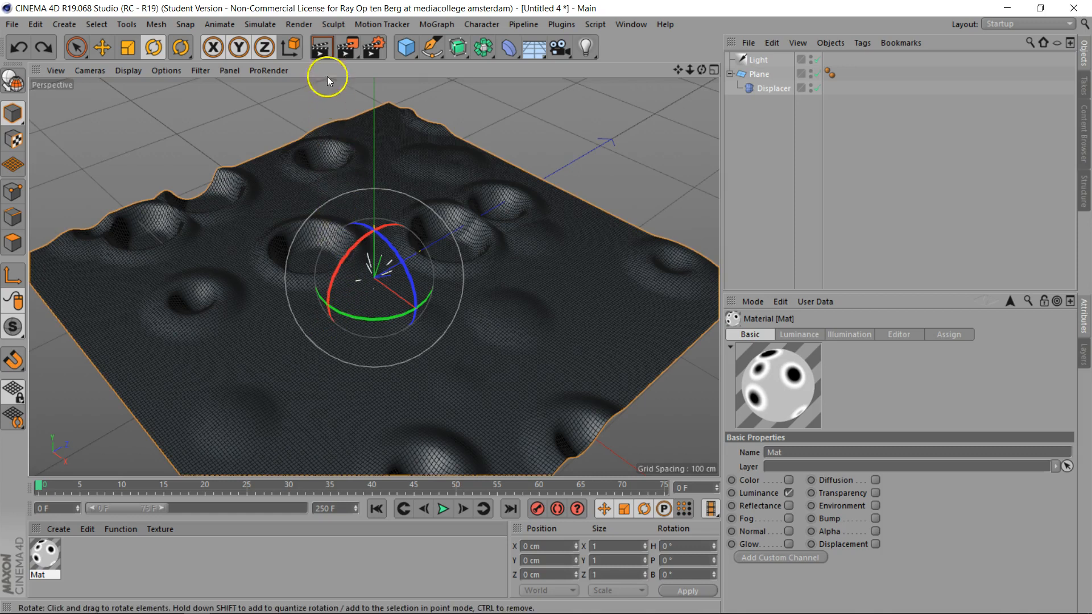
Apply the Mat material to the Plane and disable the Displacer beneath it
left_click(330, 46)
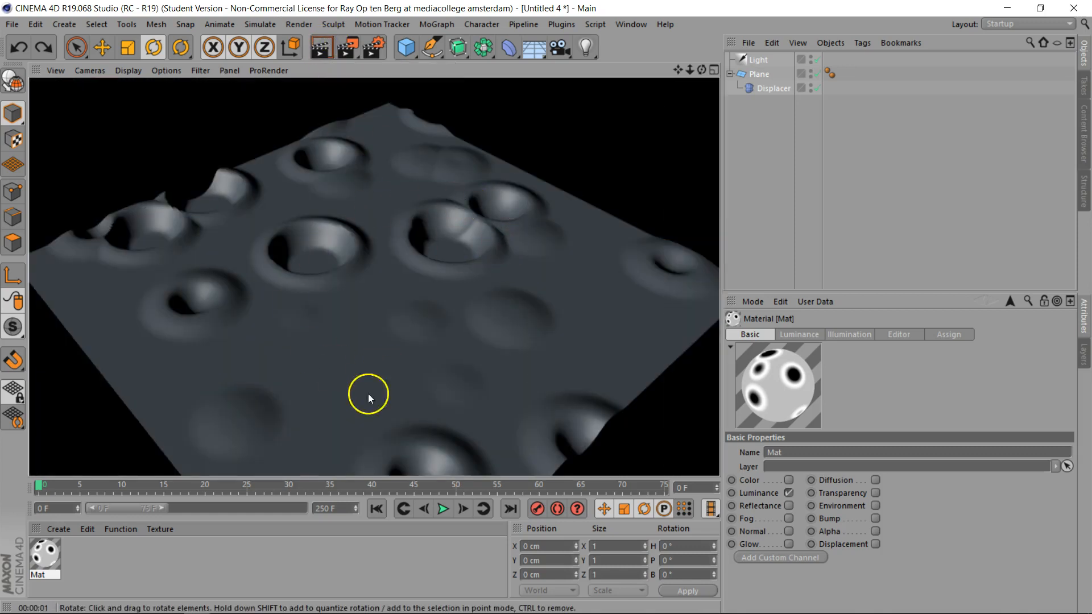
left_click_drag(47, 561, 765, 75)
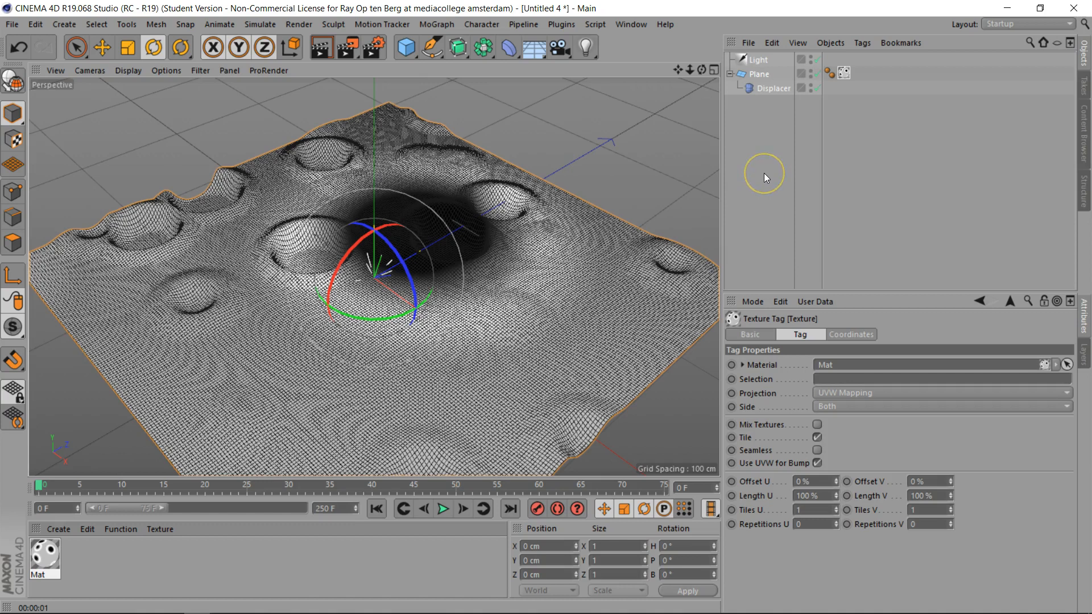
left_click(817, 89)
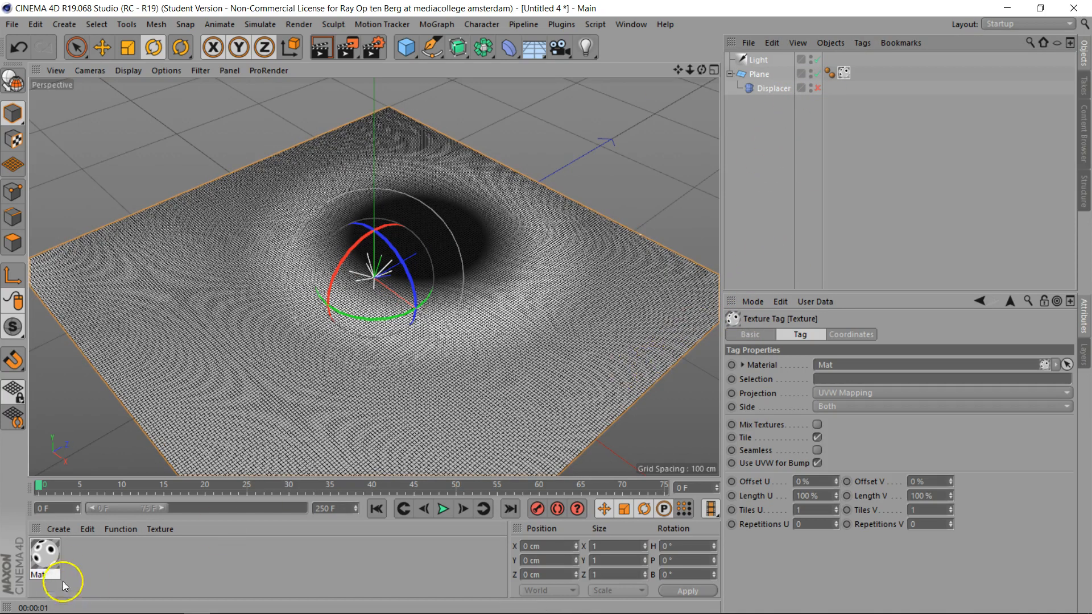
Wrap the Colorizer in Mat's luminance texture in a Fusion shader and open the Fusion settings
double_click(51, 548)
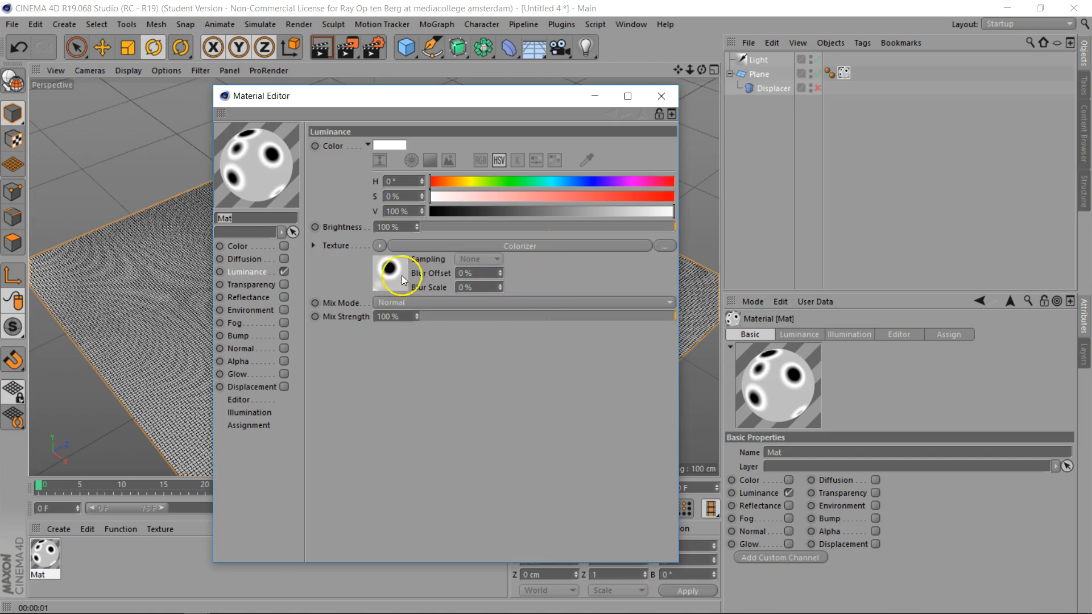
left_click(379, 246)
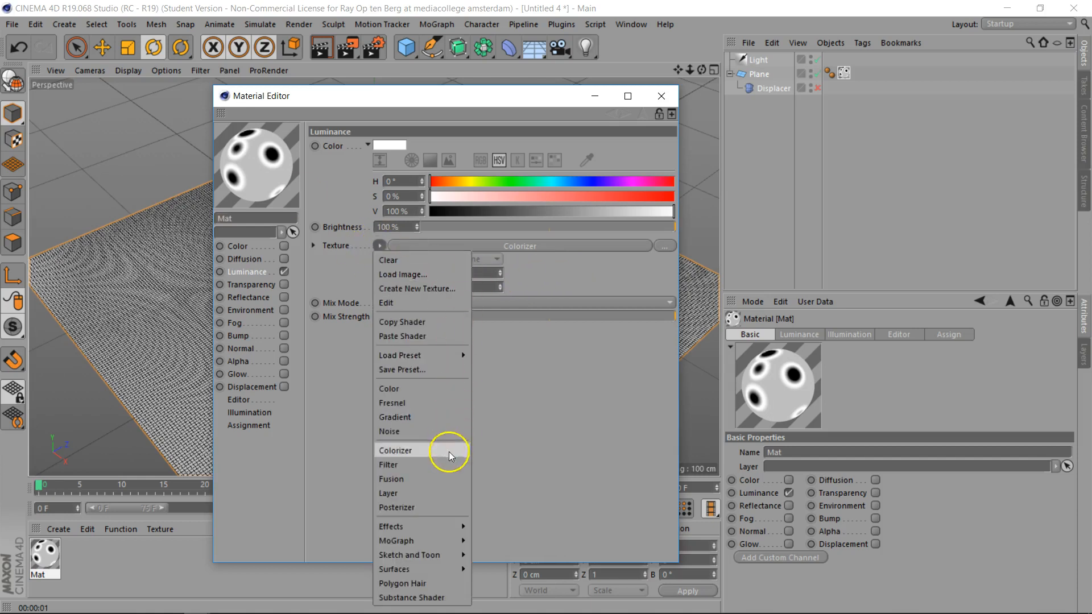
left_click(431, 481)
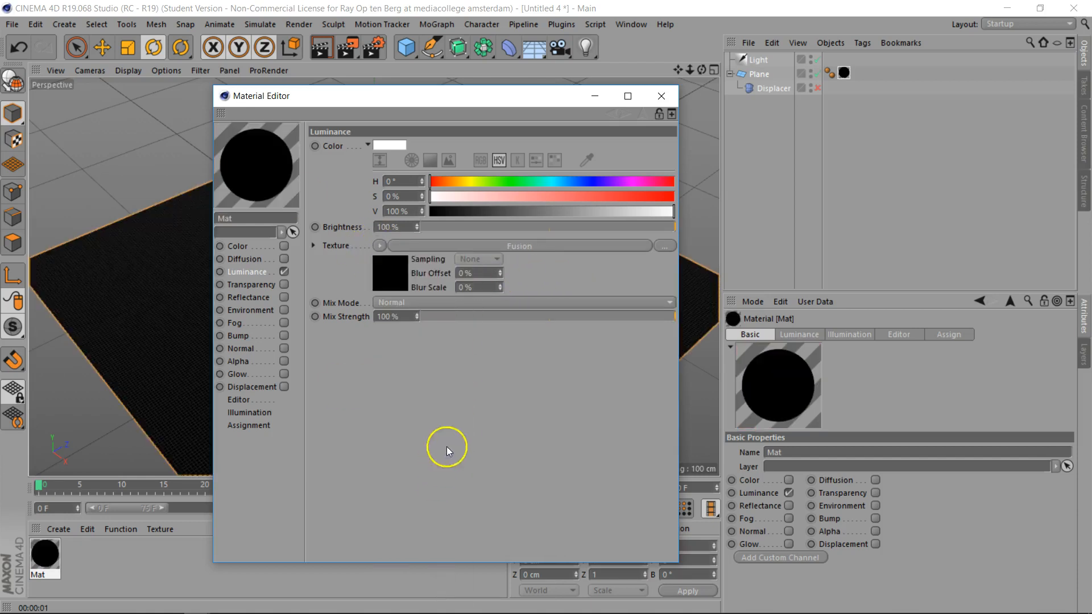
left_click(494, 250)
left_click_drag(527, 99, 747, 97)
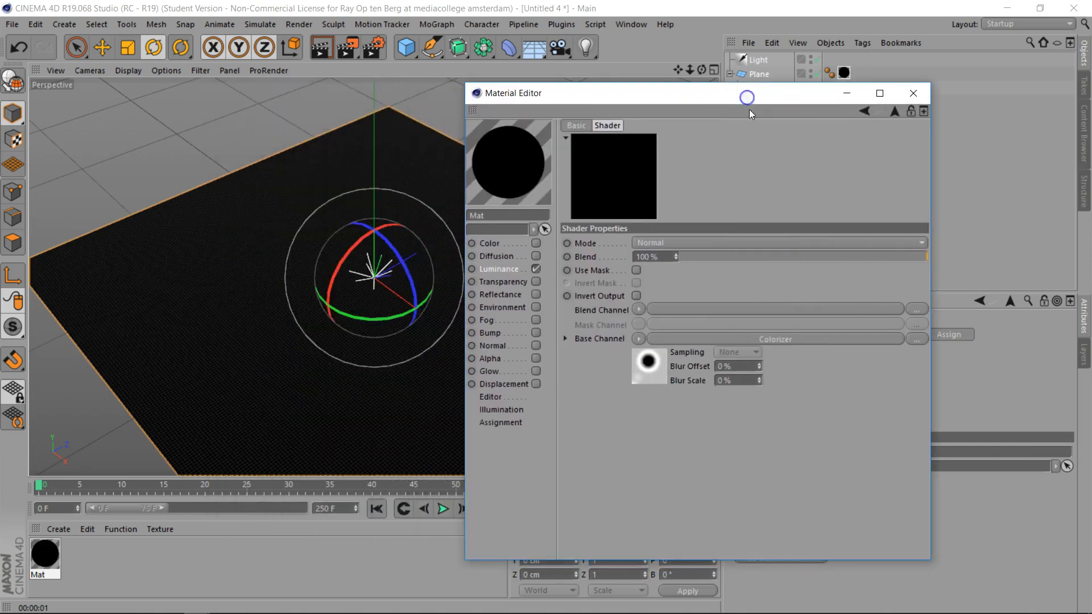
Add a Noise shader to the Fusion's Blend Channel, using World space and the Nutous noise type
left_click(638, 310)
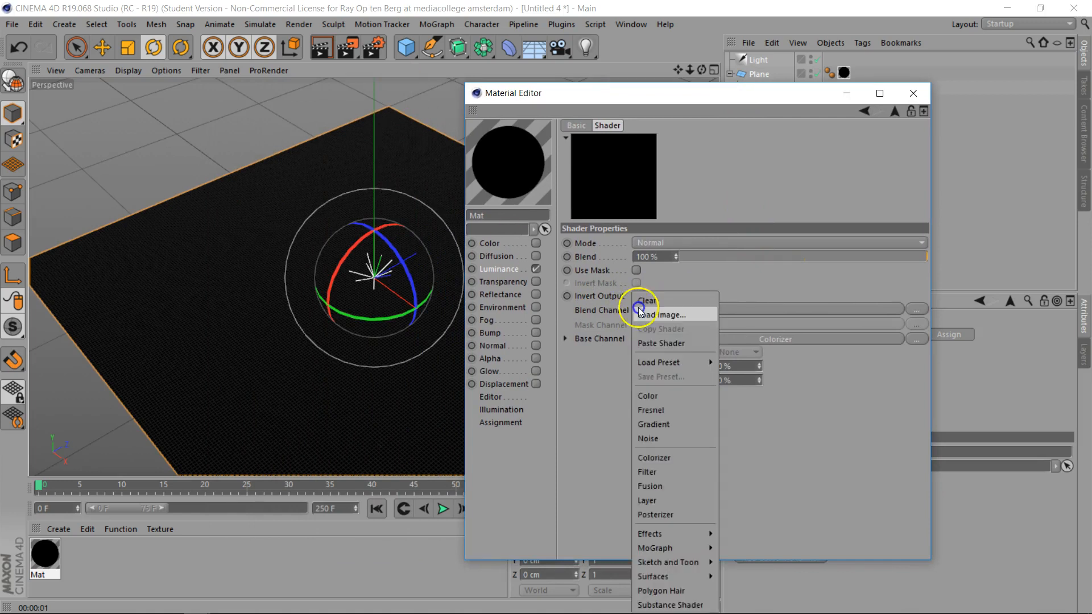
left_click(674, 439)
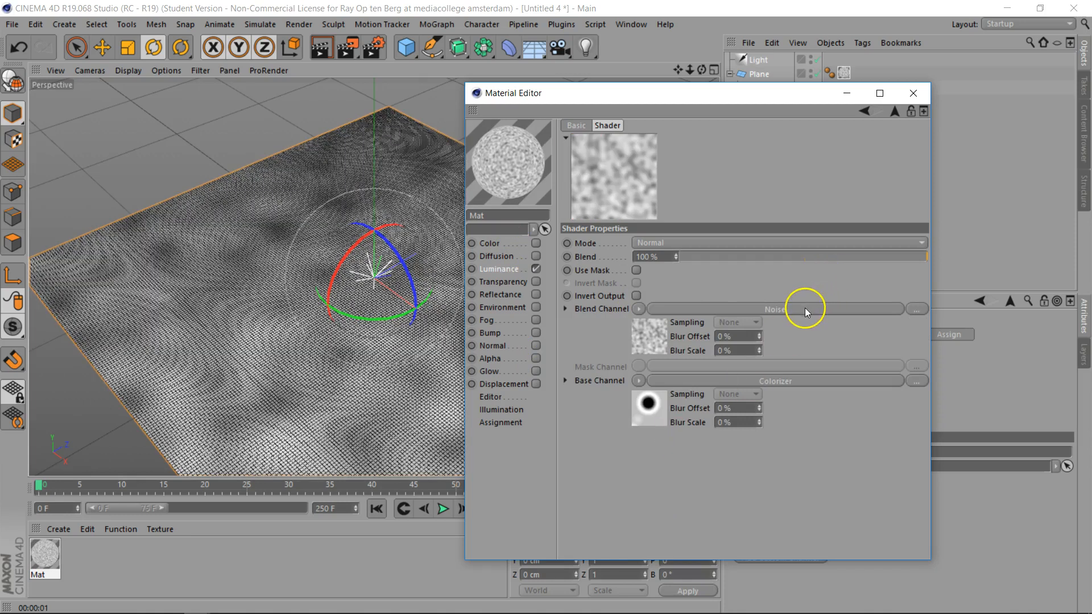
left_click(781, 311)
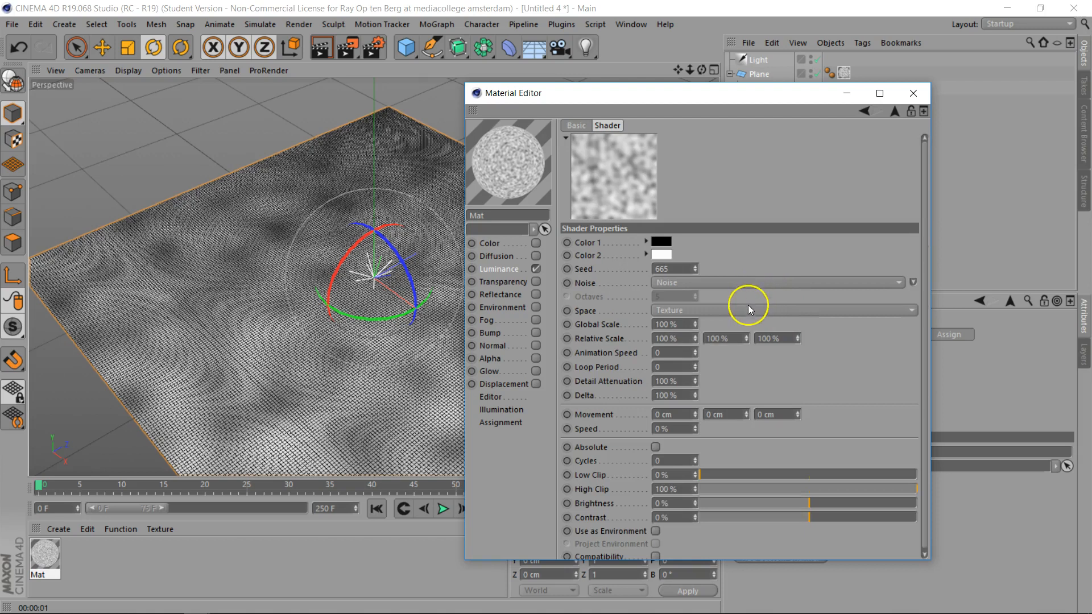
left_click(748, 307)
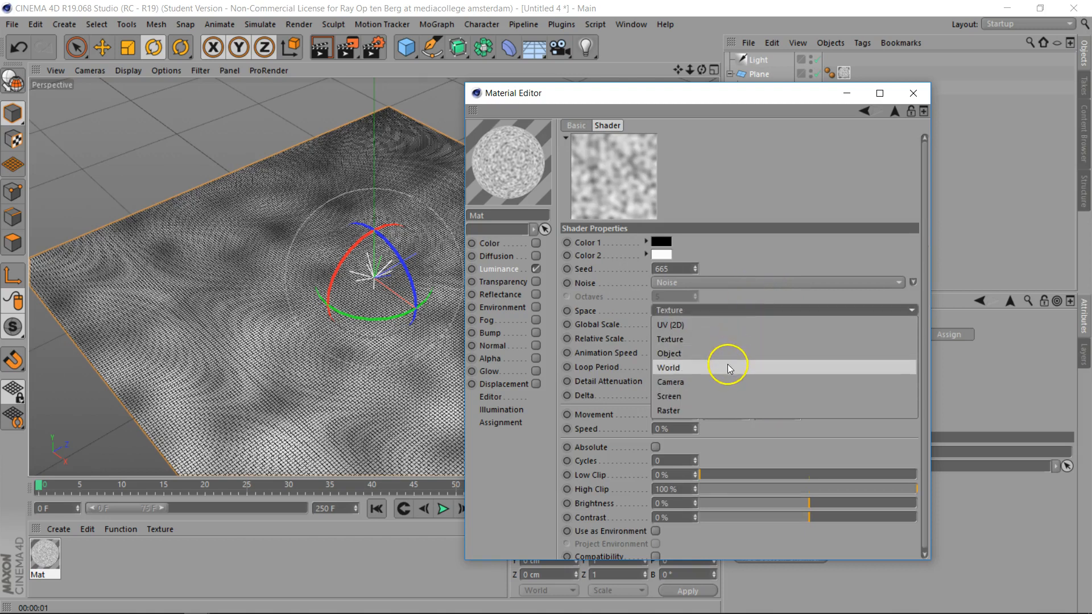
left_click(730, 368)
left_click(740, 282)
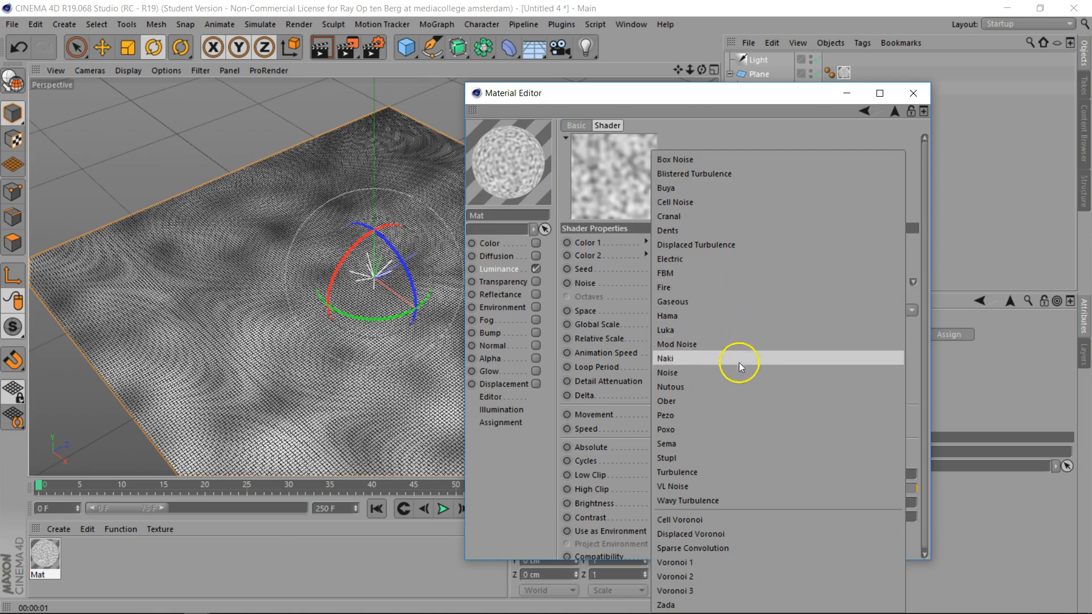
left_click(738, 388)
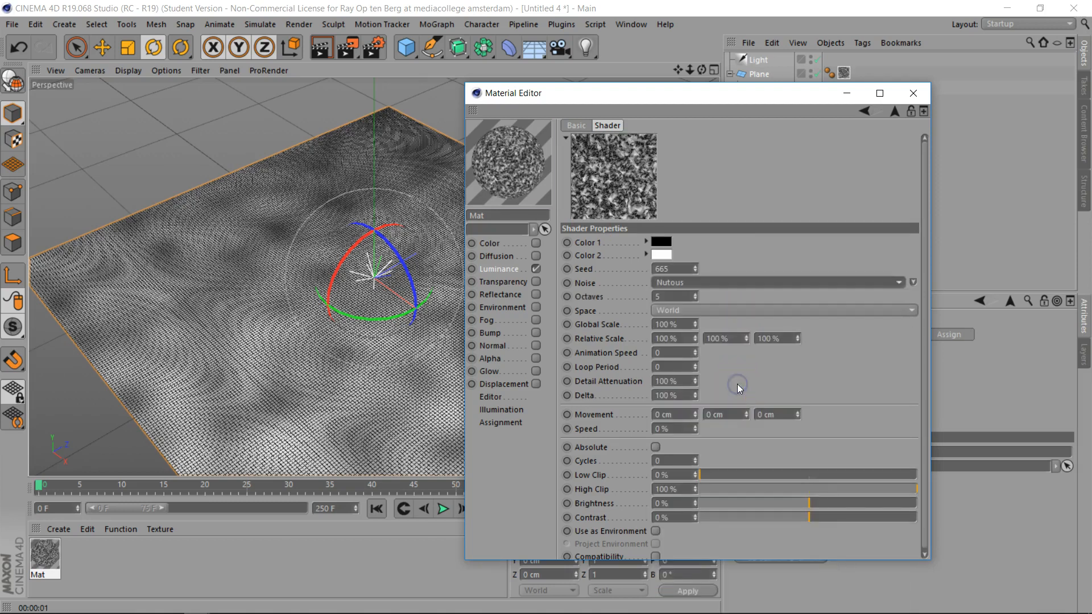
left_click_drag(625, 204, 649, 199)
left_click(894, 112)
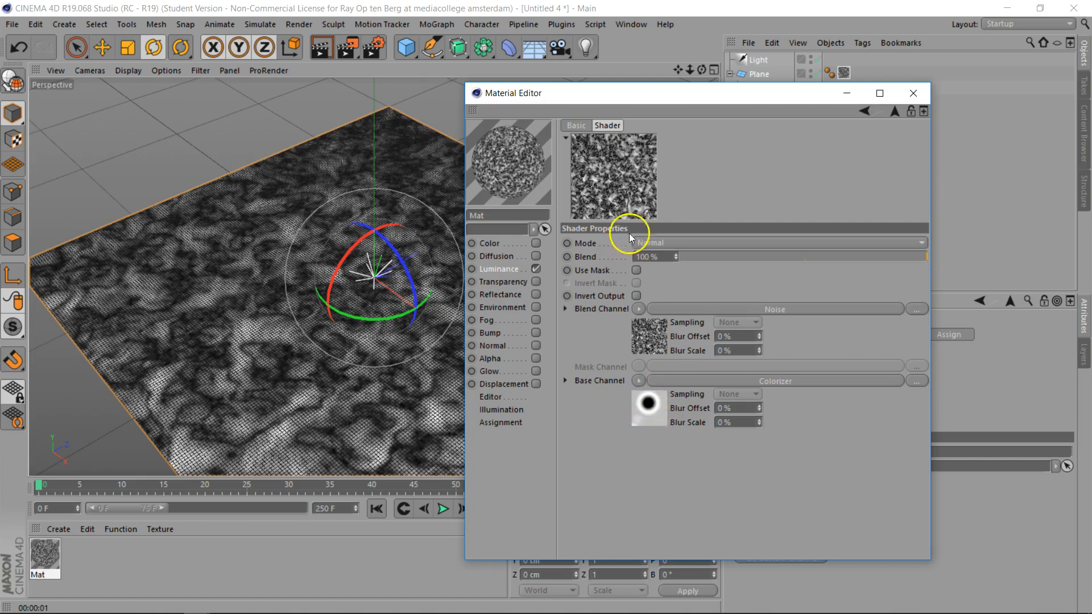
Enable Use Mask in the Fusion shader and copy the Base Channel's Colorizer into the Mask Channel
left_click(636, 271)
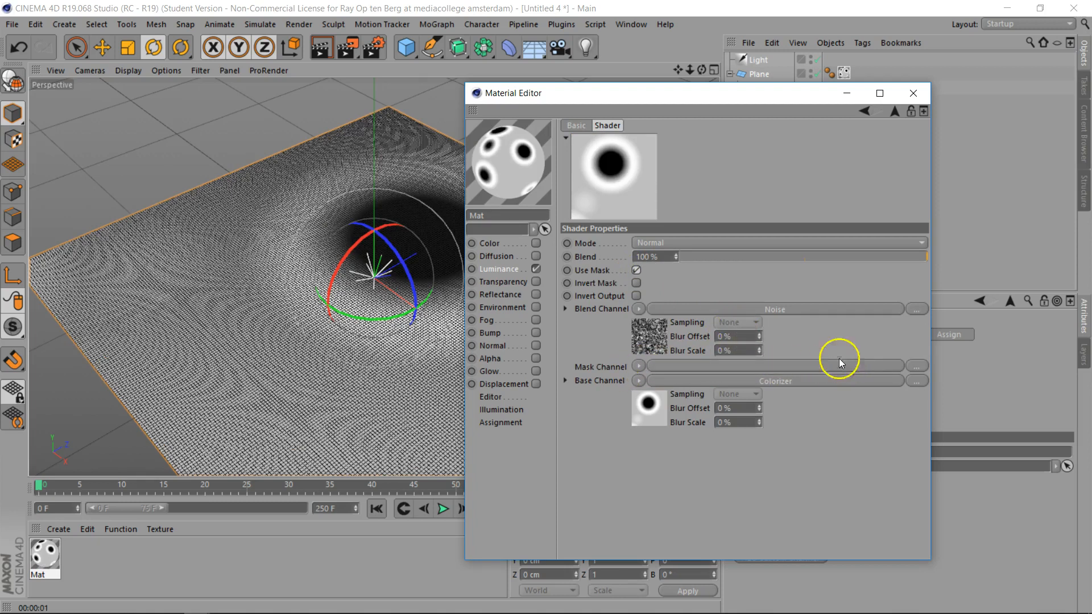
left_click(639, 381)
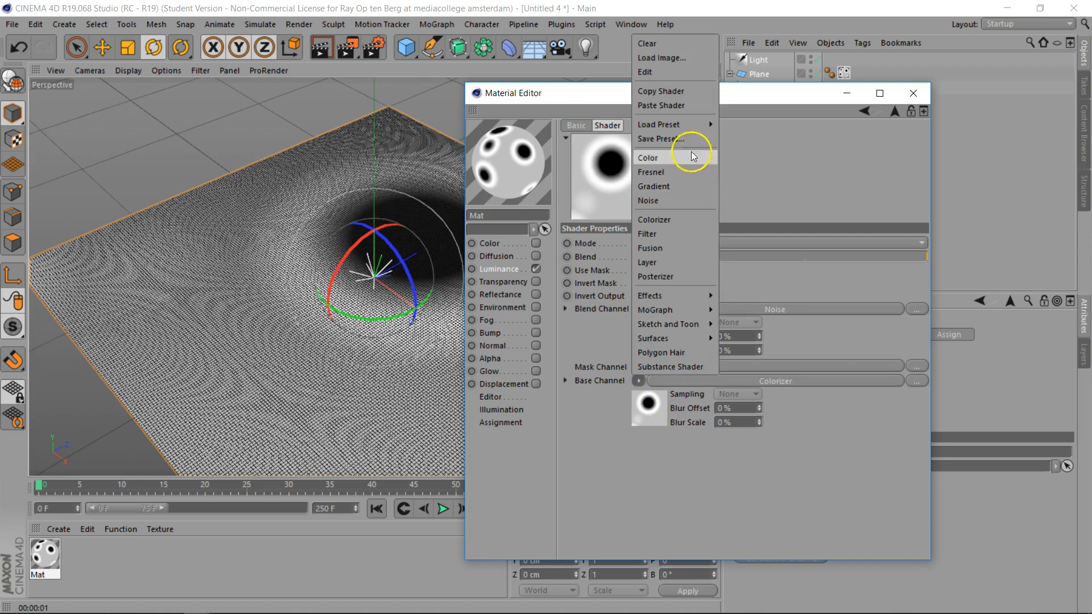
left_click(683, 93)
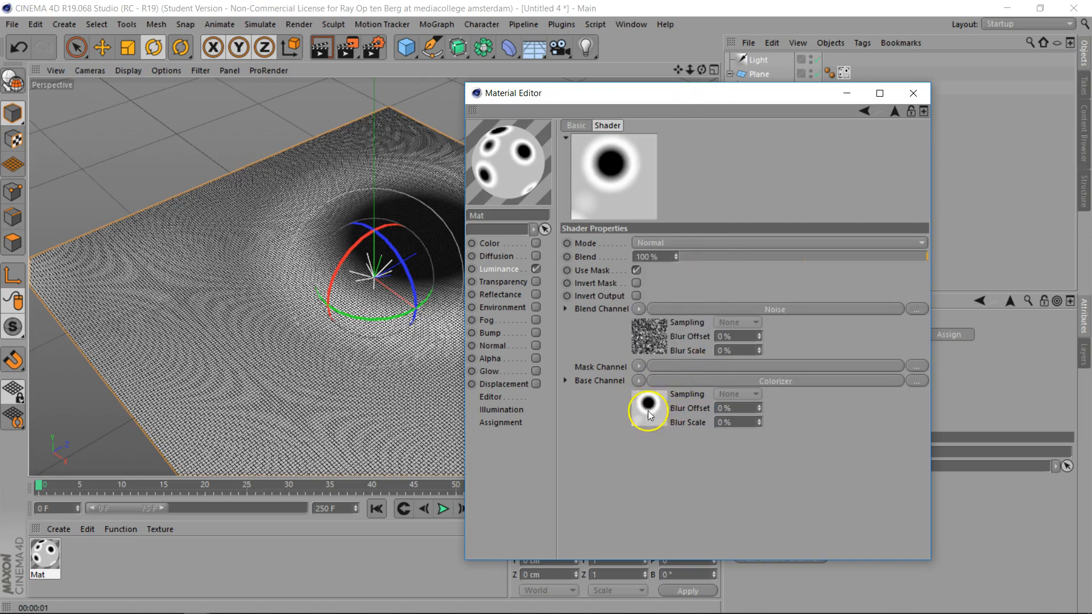
left_click(639, 367)
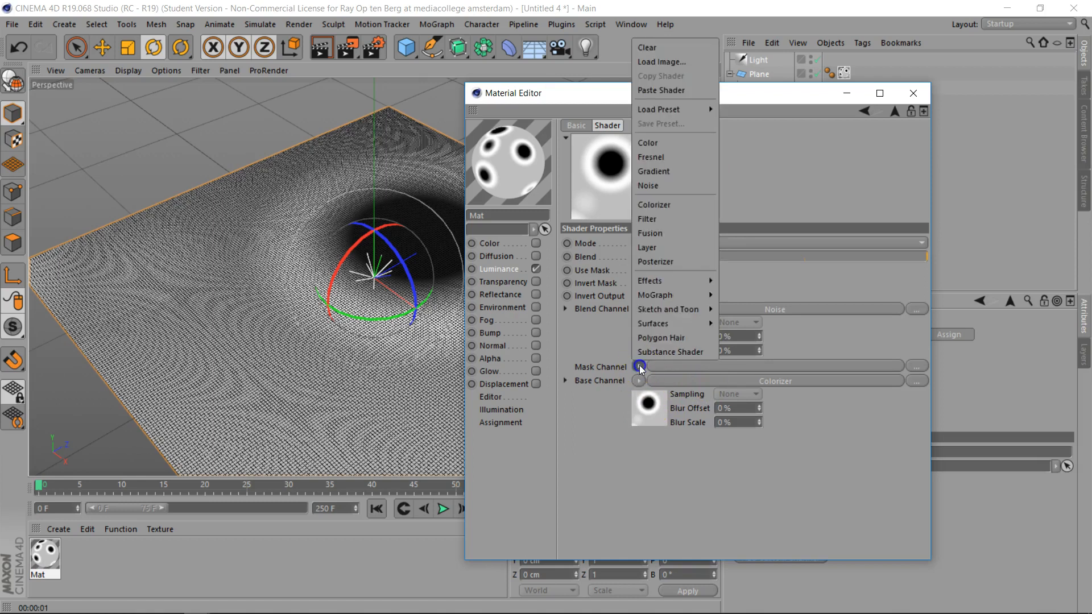
left_click(665, 90)
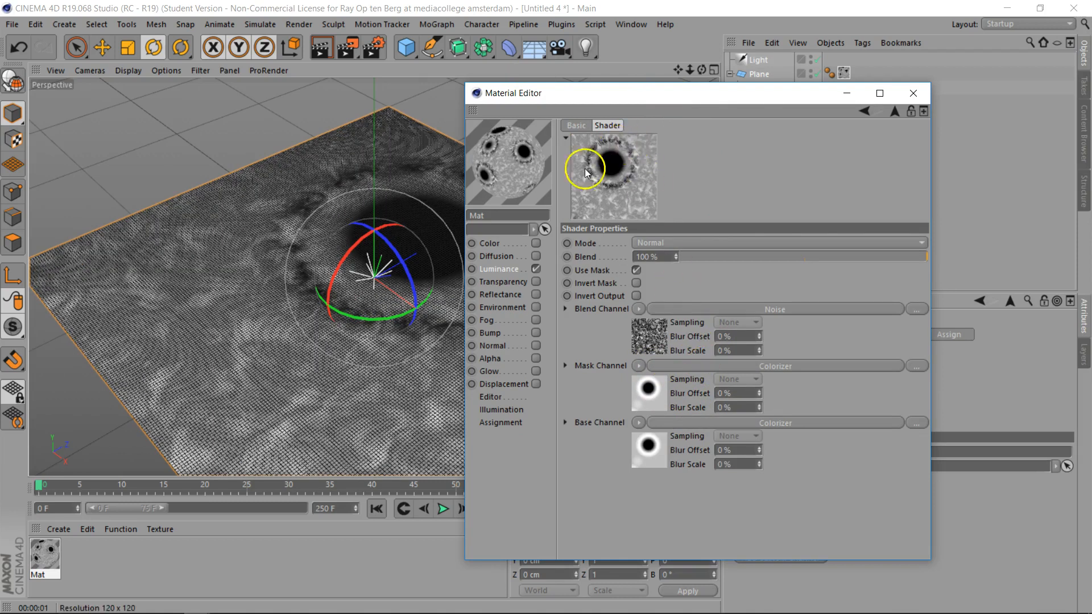
Render the viewport to examine how the mask distributes the noise around the craters
left_click(321, 49)
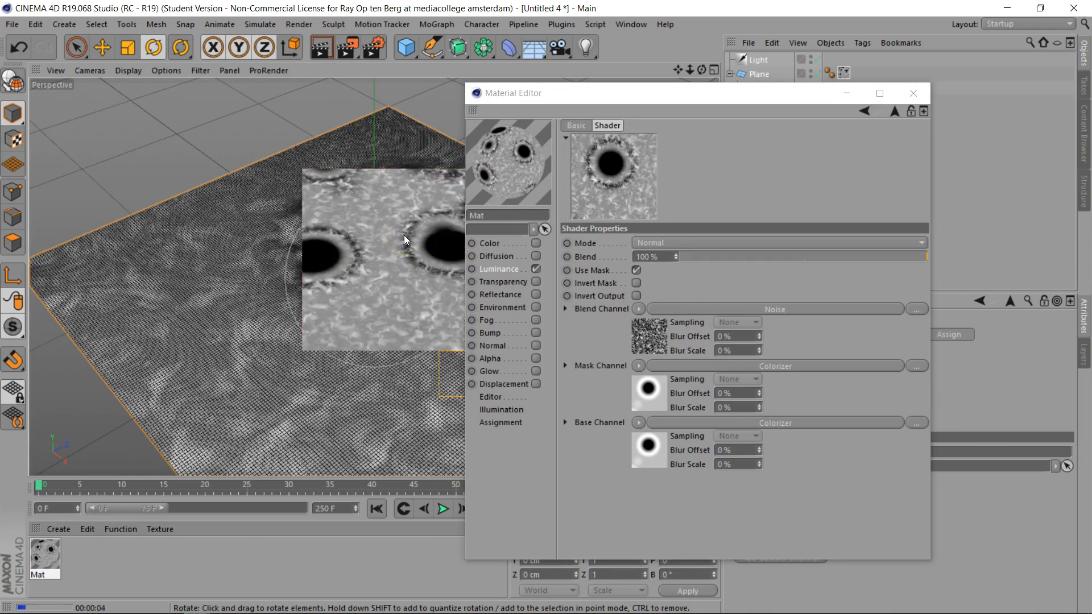
left_click(412, 268)
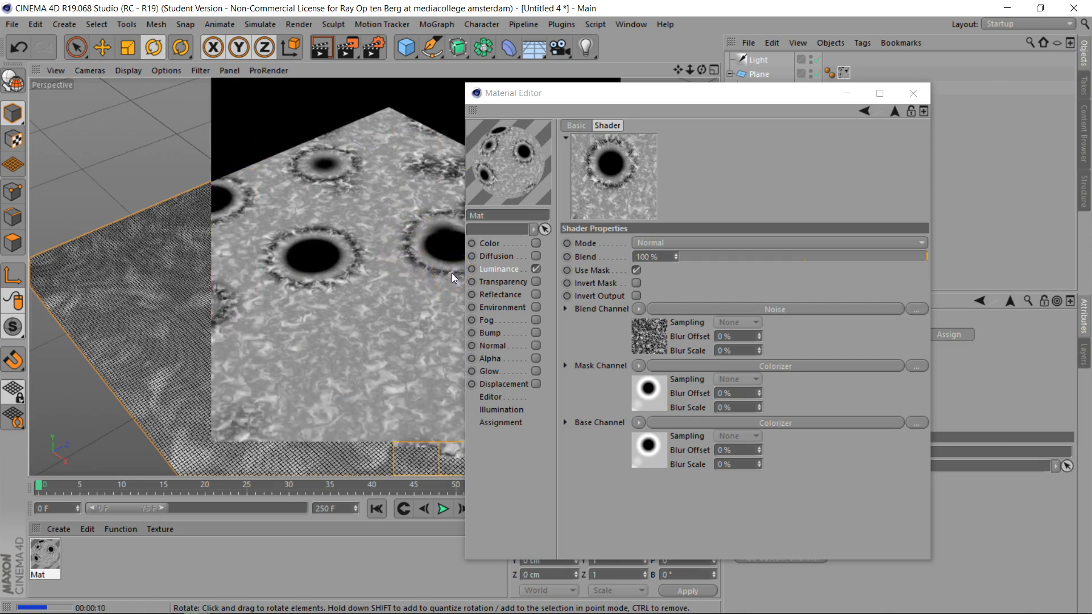
left_click(654, 405)
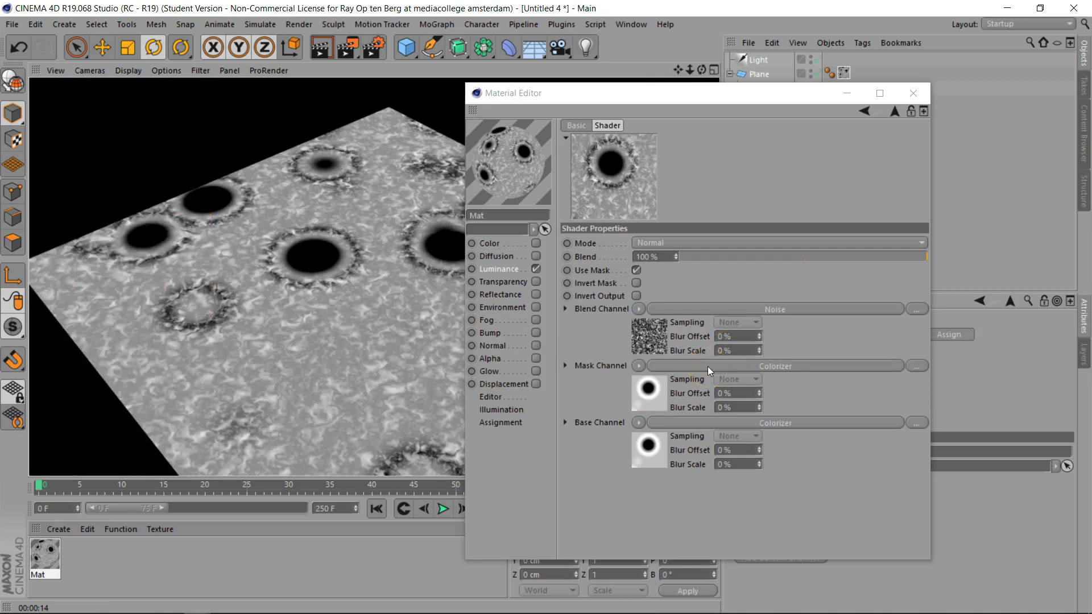
In the mask Colorizer's gradient, move both outer knots in close to the middle white knot and make the end knot black (V 0%)
left_click(708, 366)
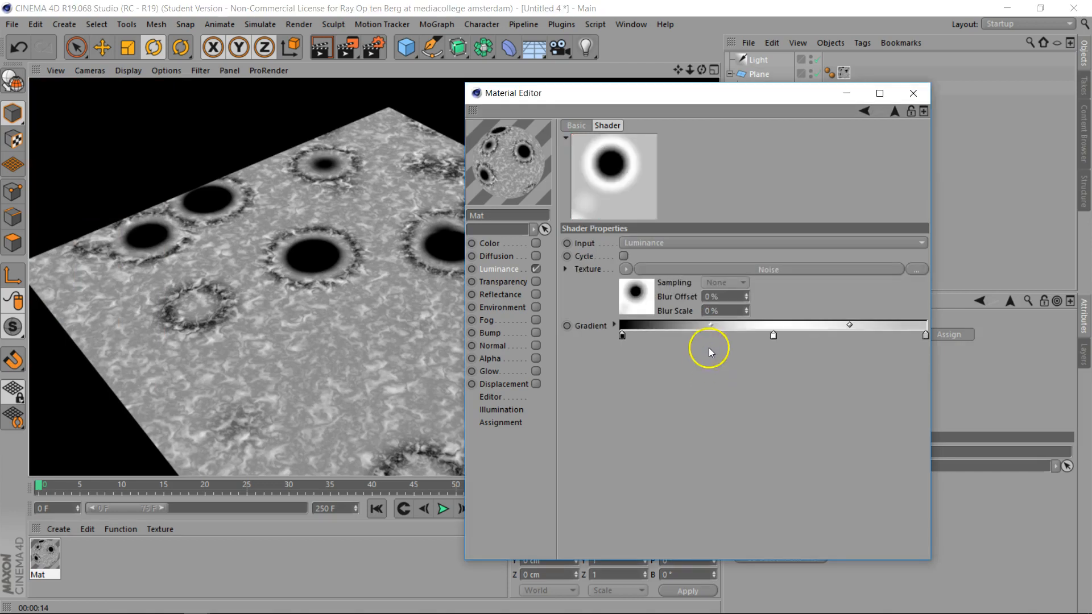
left_click_drag(622, 335, 746, 340)
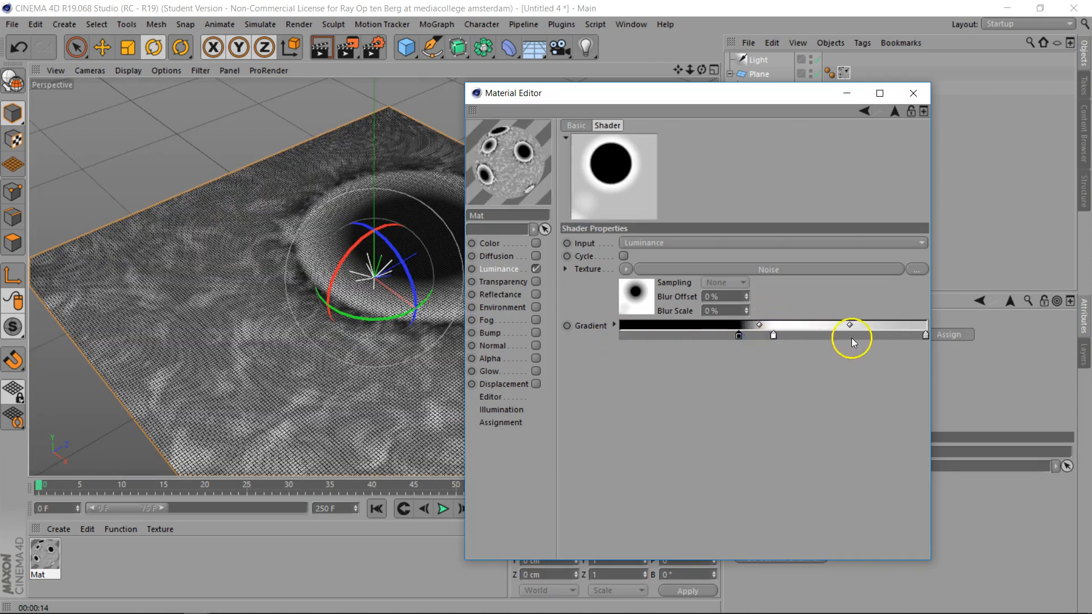
left_click_drag(925, 335, 805, 339)
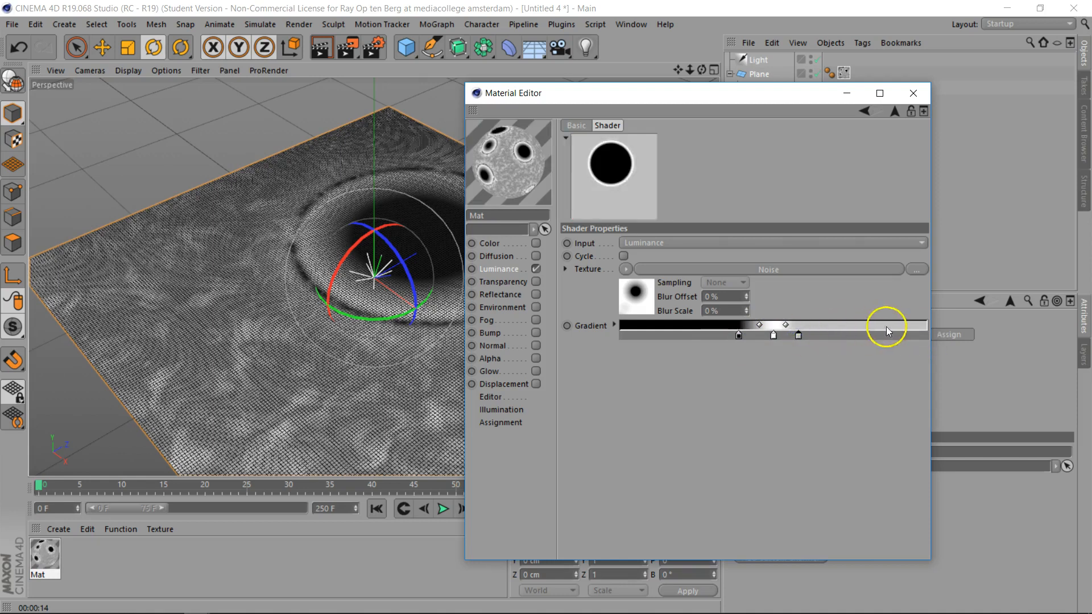
double_click(798, 335)
left_click_drag(775, 364, 736, 369)
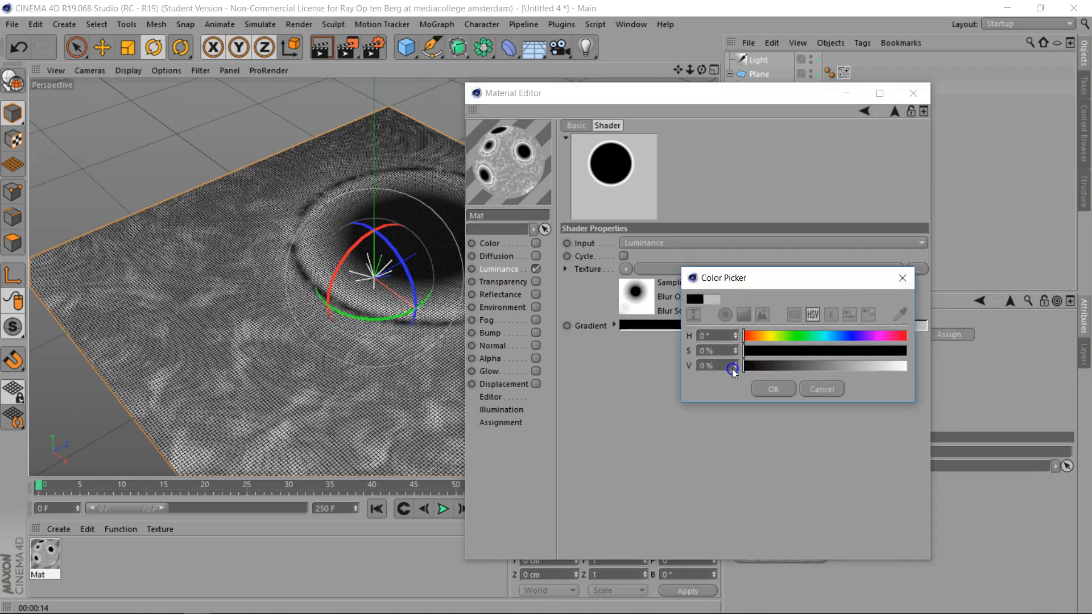
left_click(767, 390)
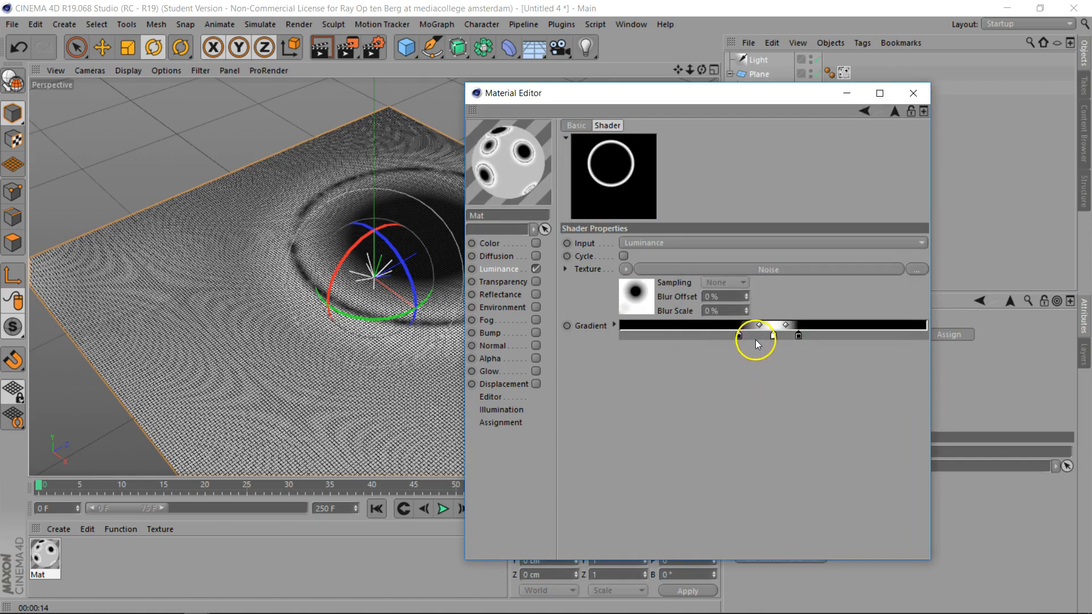
Spread the mask gradient's two black knots away from the white knot to widen the ring, and return to the Fusion settings
left_click_drag(739, 335, 708, 339)
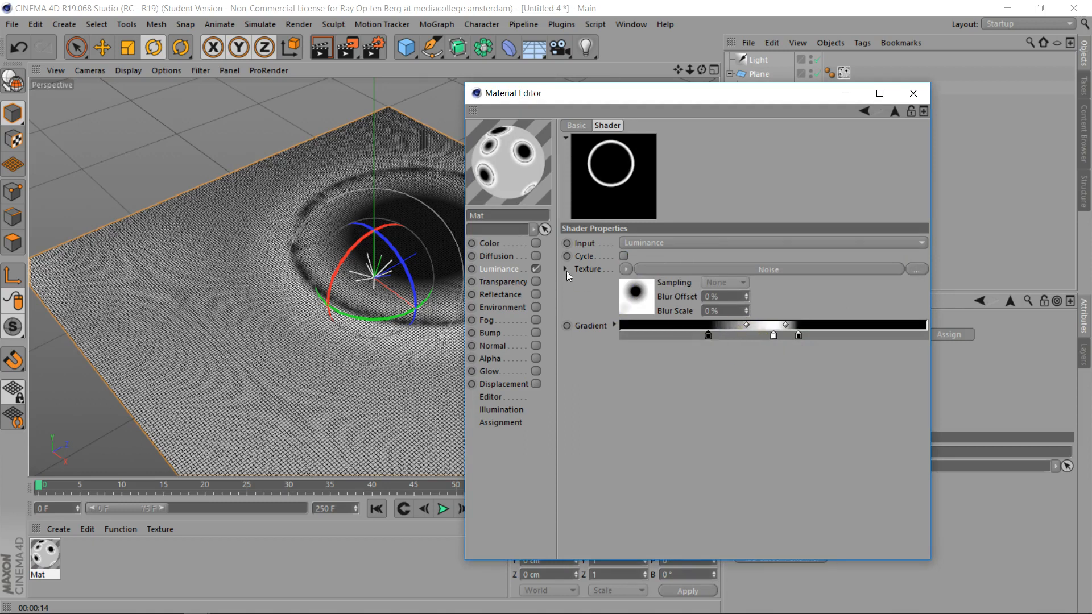
left_click_drag(800, 336, 766, 323)
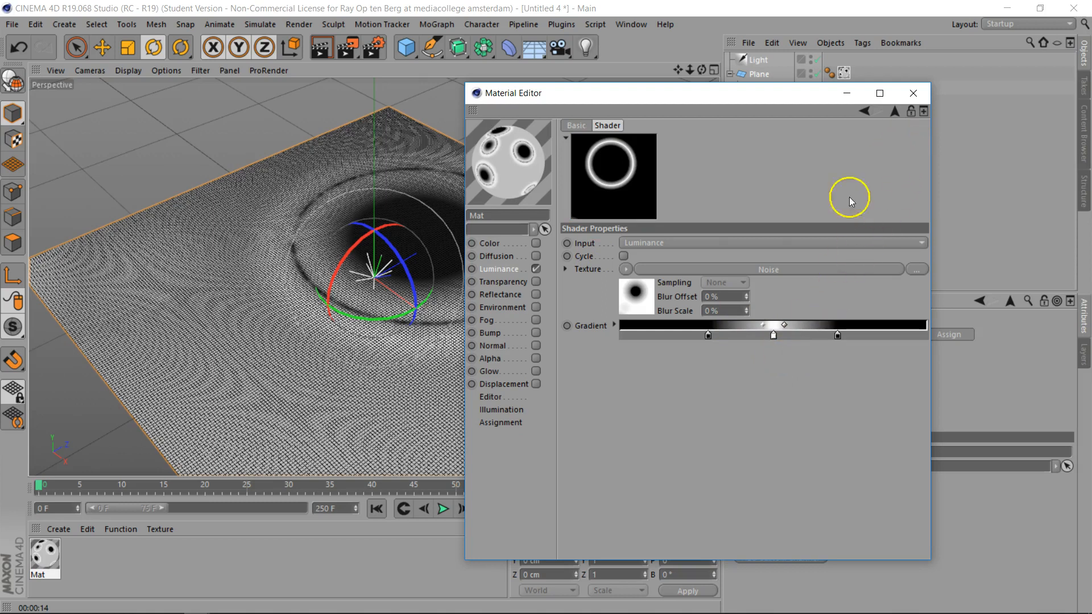
left_click(897, 110)
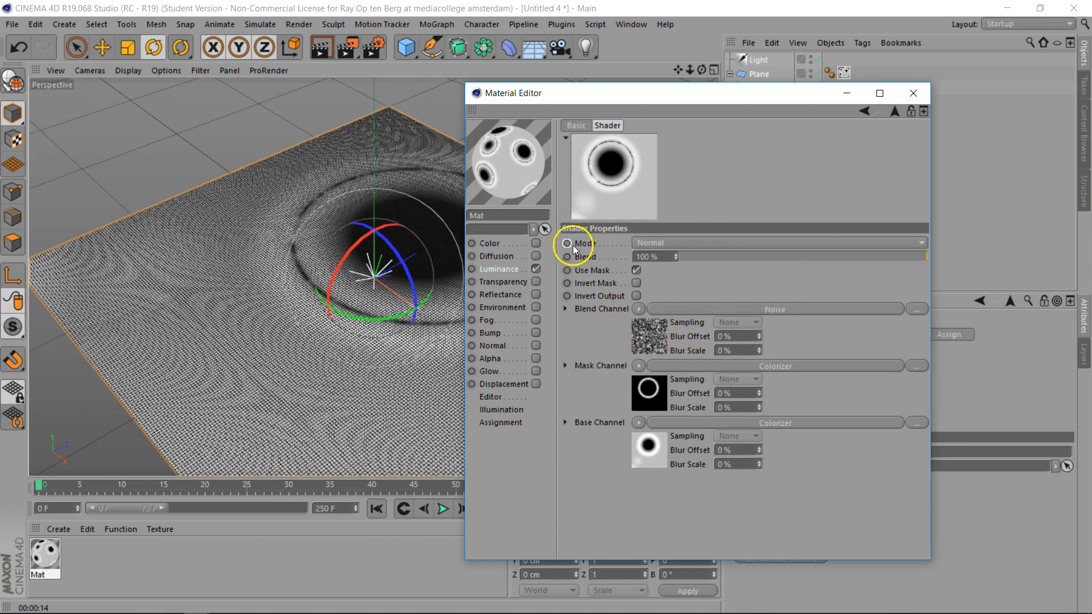
Set the Fusion's blending mode to Subtract, render the viewport to check it, and close the material editor
left_click(688, 244)
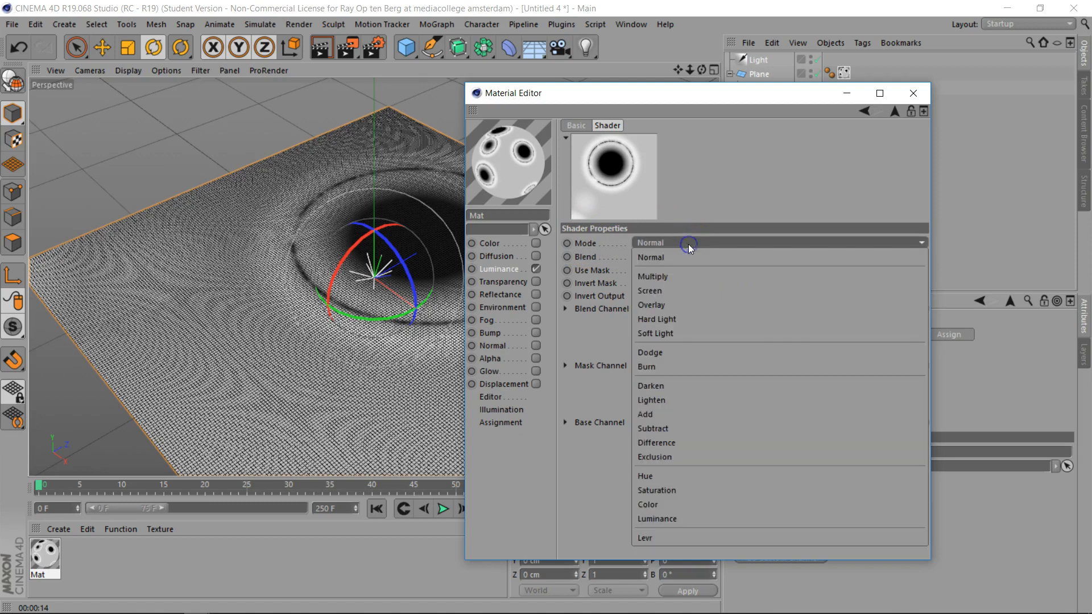
left_click(679, 428)
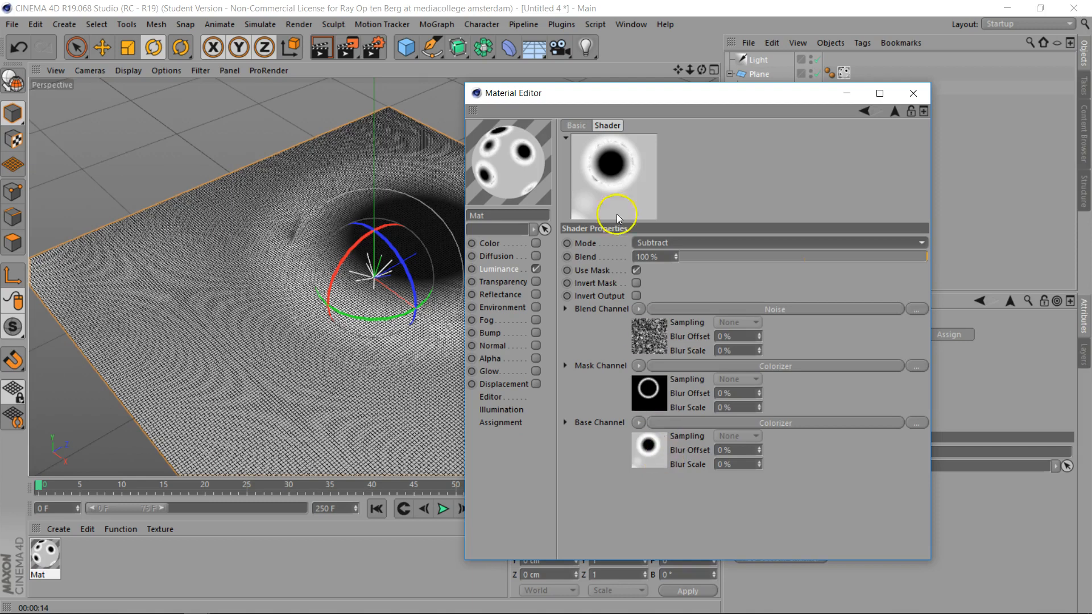
left_click(312, 46)
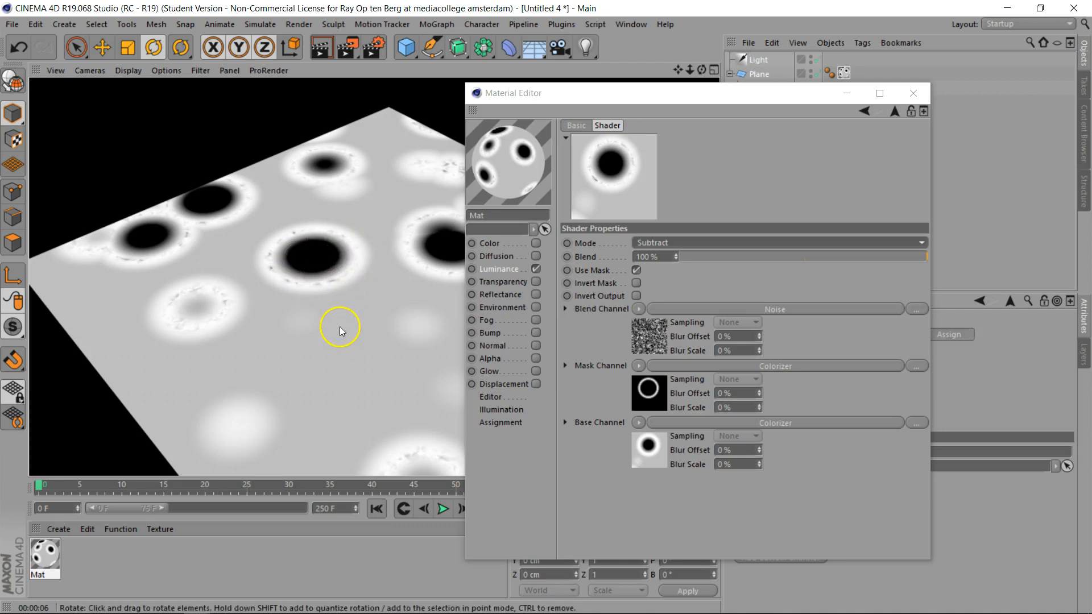
left_click(912, 91)
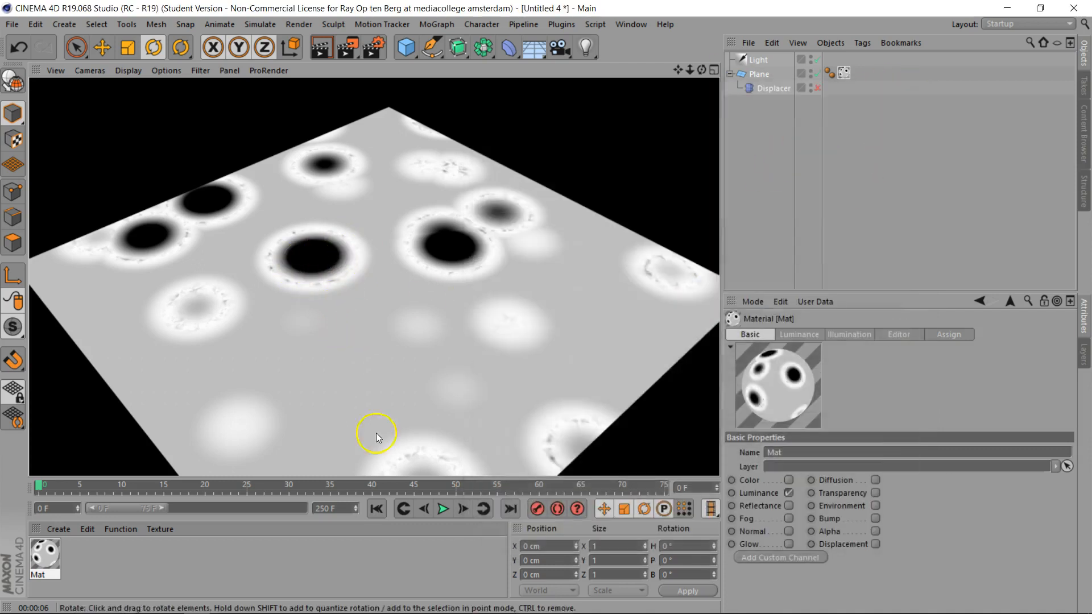
Copy the Fusion shader from Mat's Luminance texture, re-enable the Displacer and paste it over the Displacer's Colorizer shader
mouse_move(45, 553)
left_mouse_down()
mouse_move(707, 194)
mouse_move(734, 152)
mouse_move(461, 363)
mouse_move(80, 576)
mouse_move(55, 555)
left_mouse_up()
left_click(770, 86)
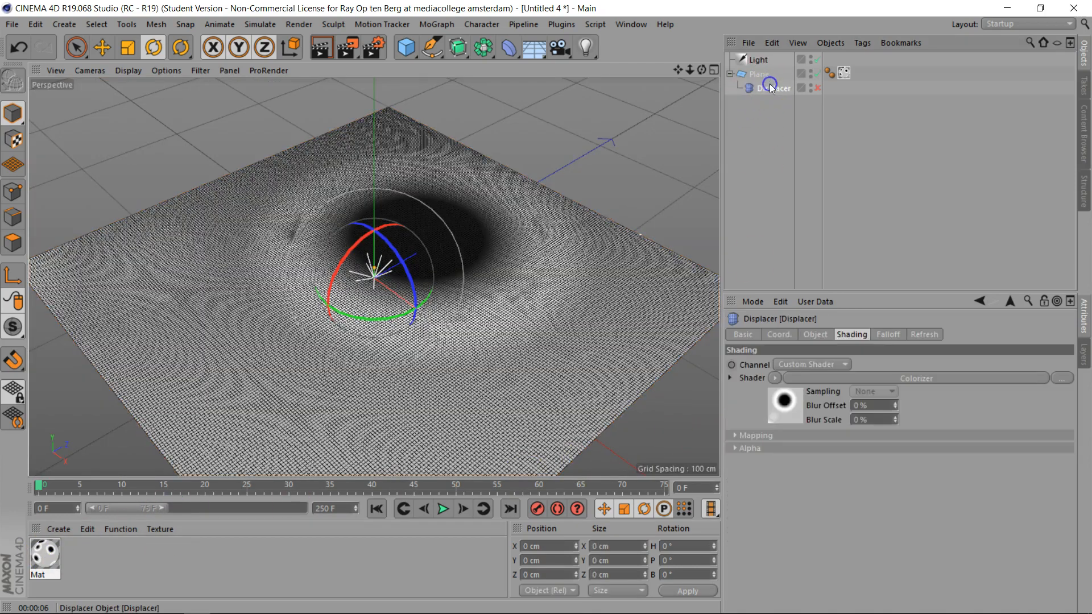
double_click(50, 554)
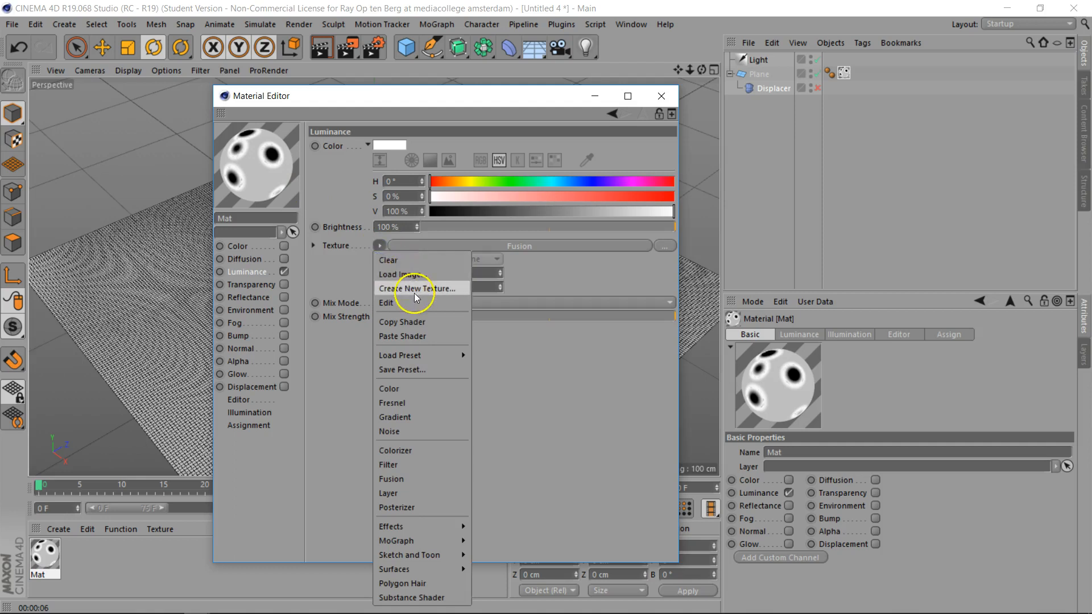
left_click(418, 322)
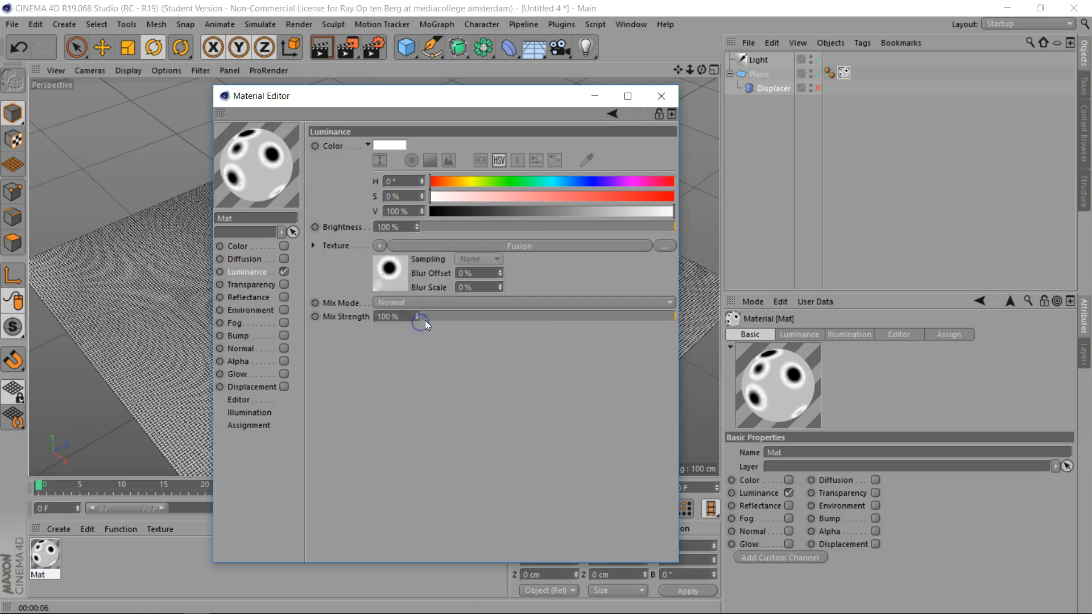
left_click(817, 87)
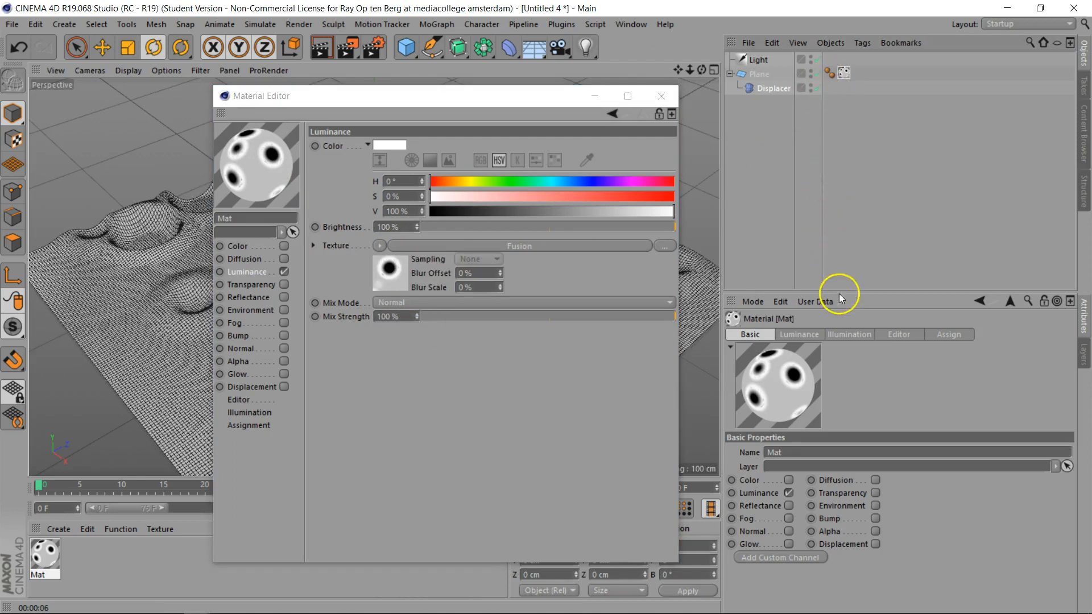
left_click(774, 88)
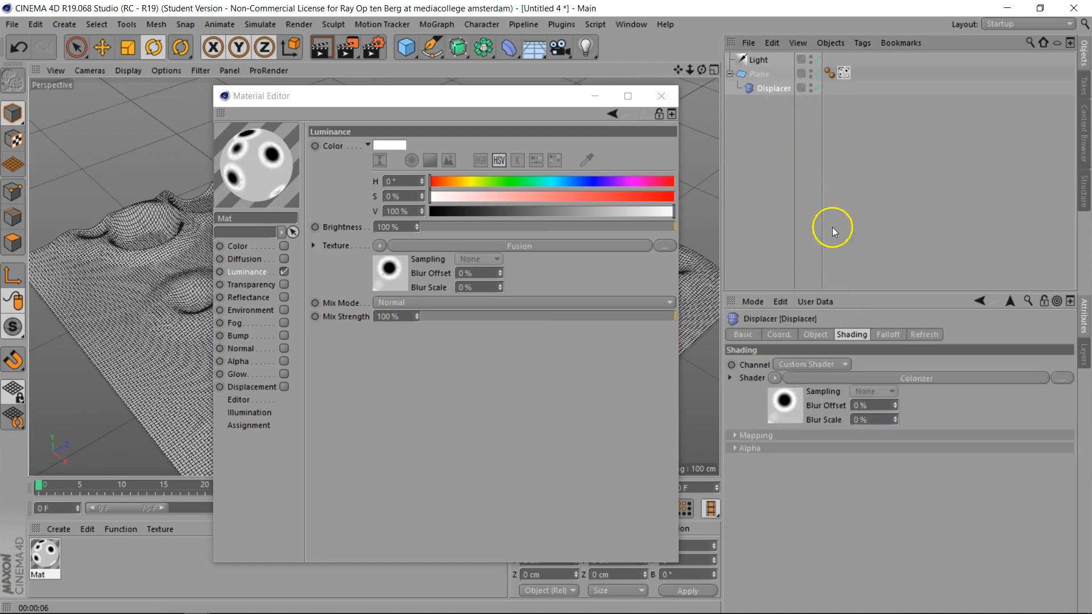
left_click(776, 379)
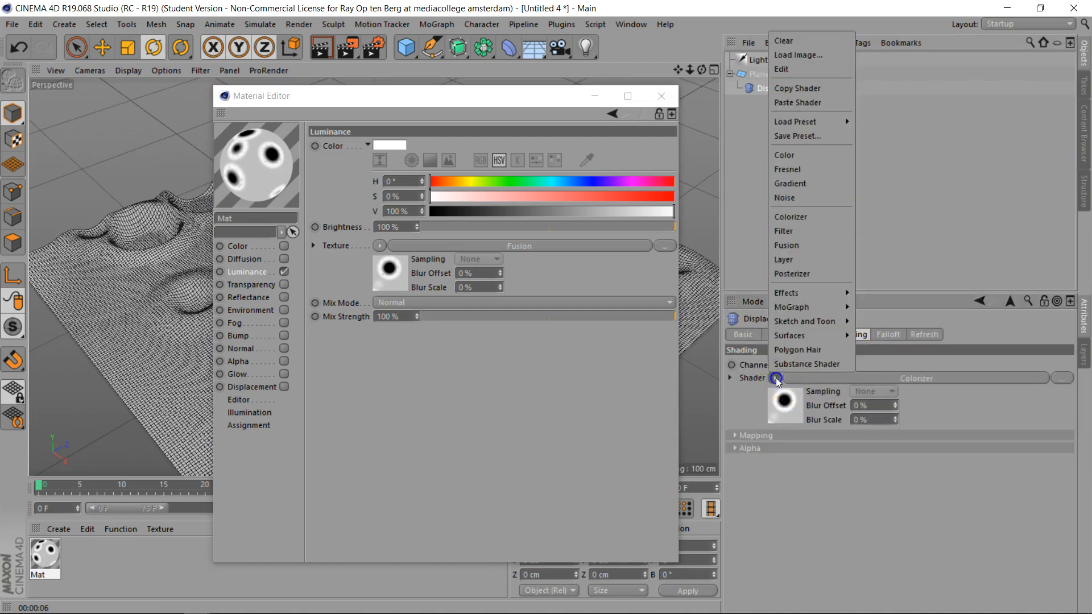
left_click(819, 103)
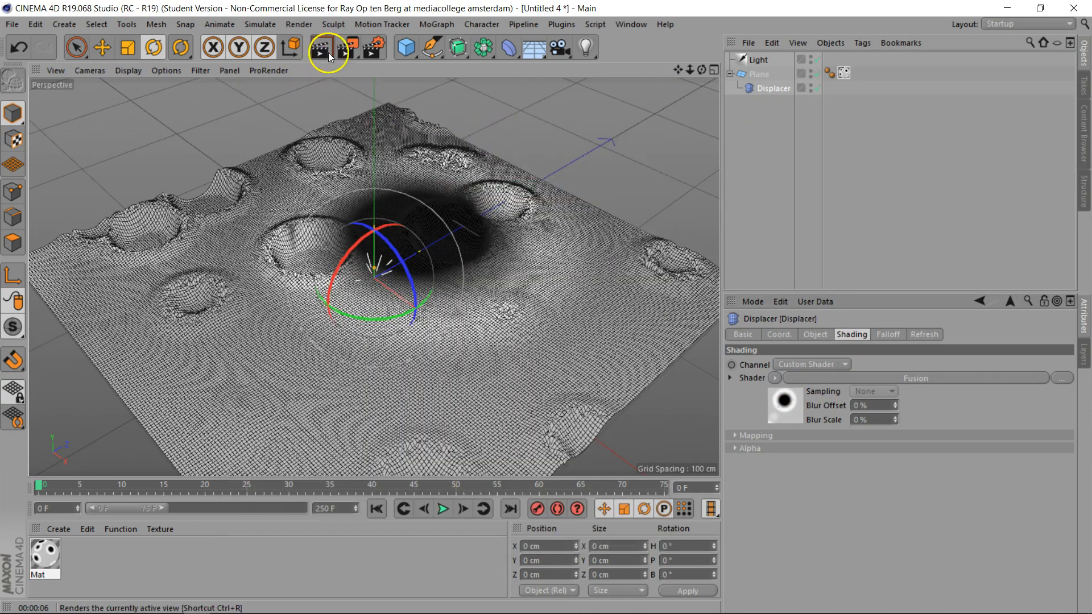
Delete the Mat texture tag from the Plane and render the viewport to check the displaced crater rims
left_click(845, 73)
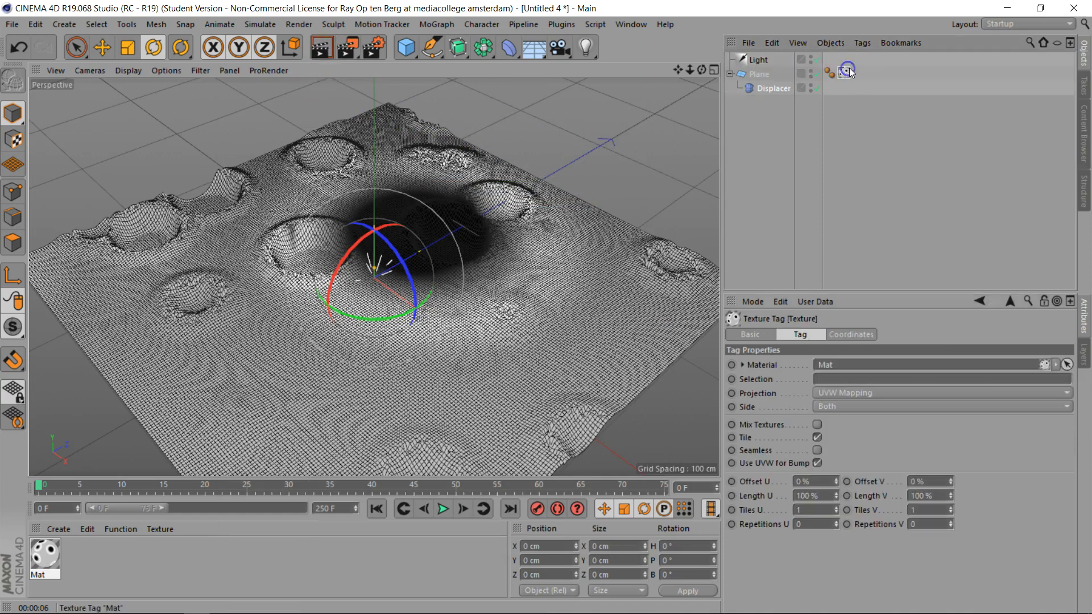
key("Delete")
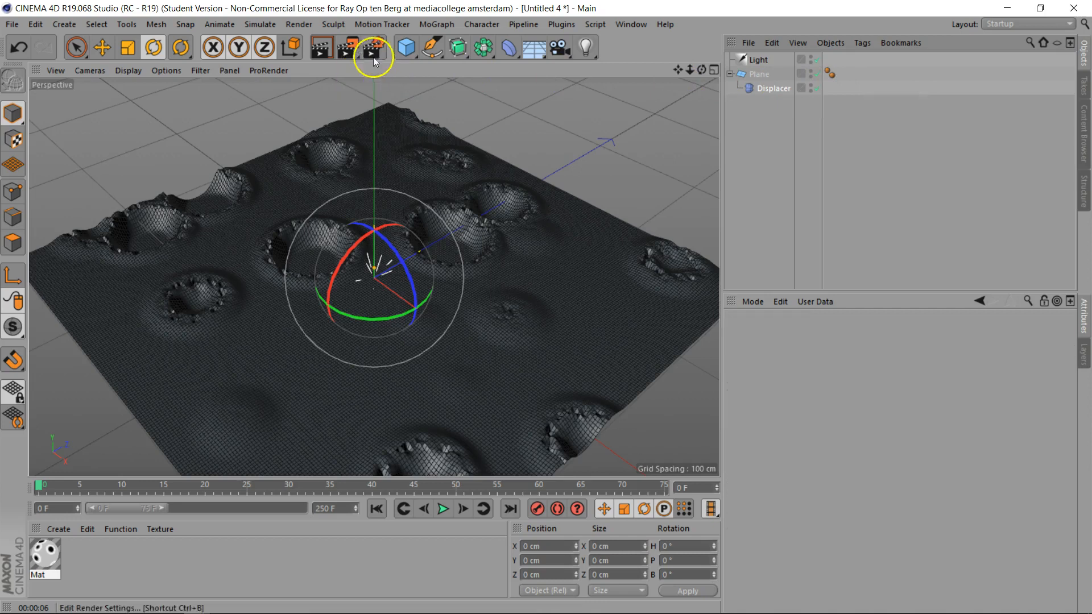
left_click(322, 51)
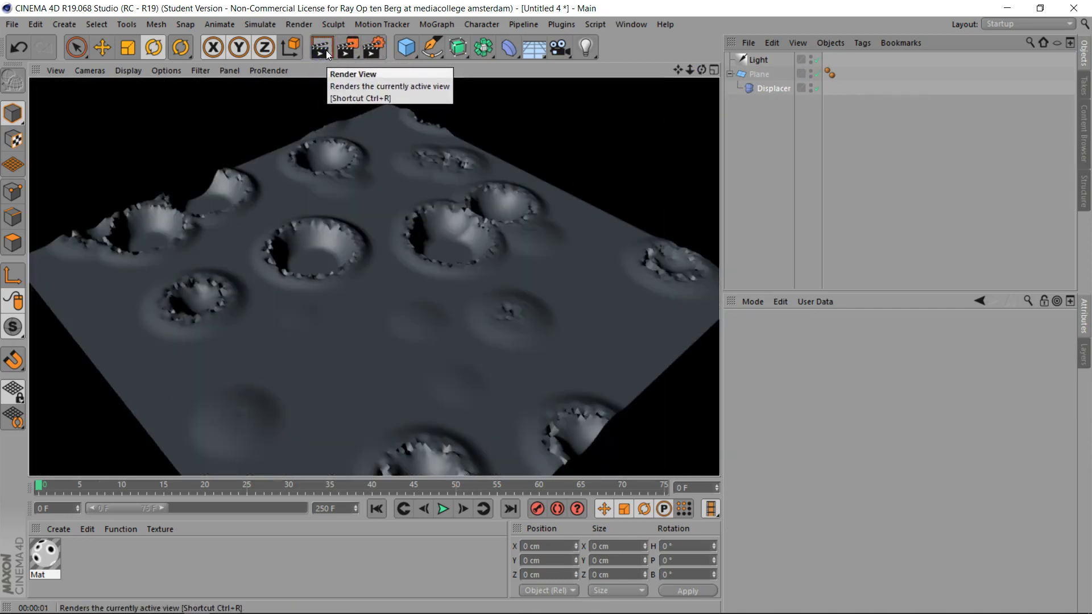
left_click(434, 147)
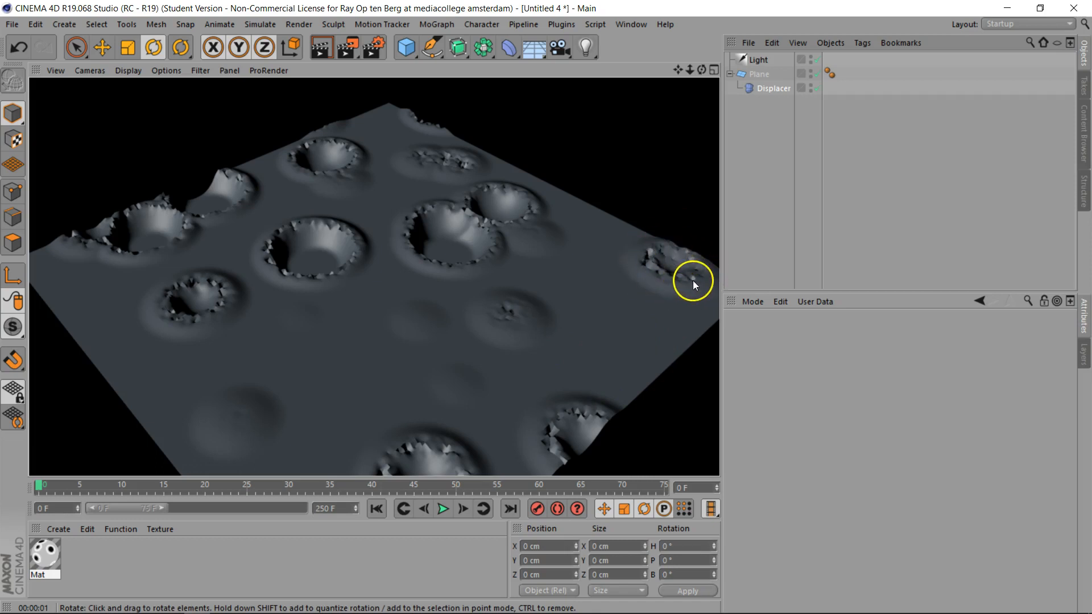
In Mat's Fusion mask Colorizer, move the gradient's two bias handles away from the white knot, to about midway toward the black knots
double_click(50, 556)
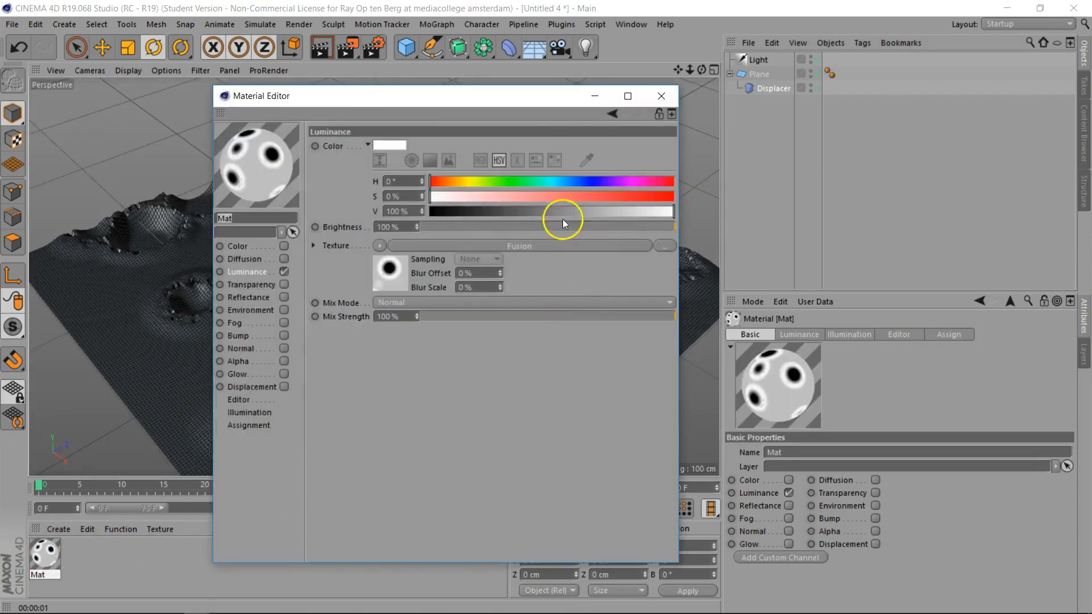
left_click_drag(569, 97, 859, 53)
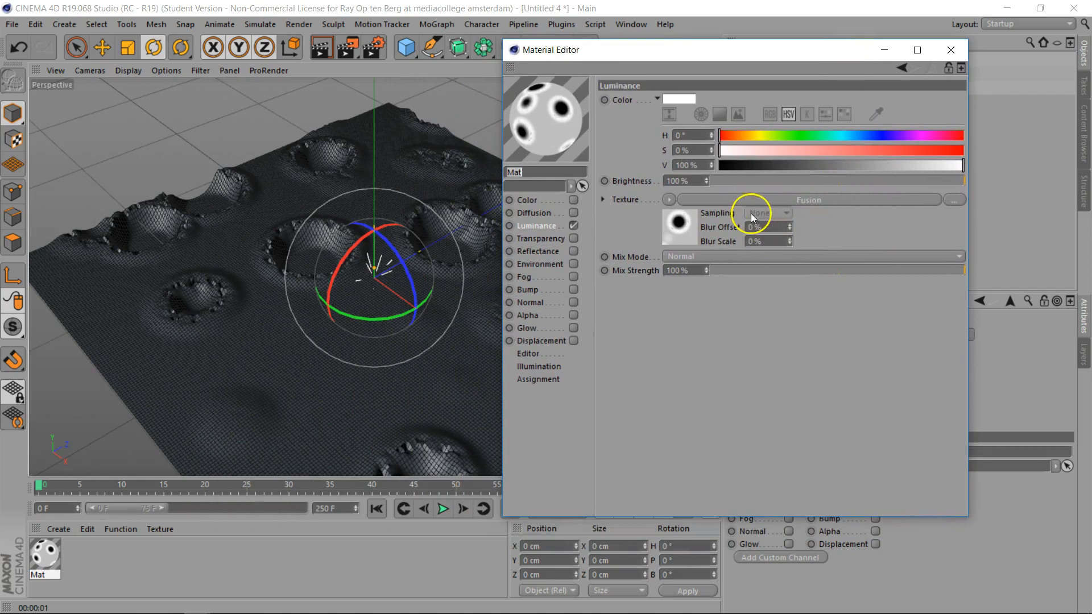
left_click(752, 199)
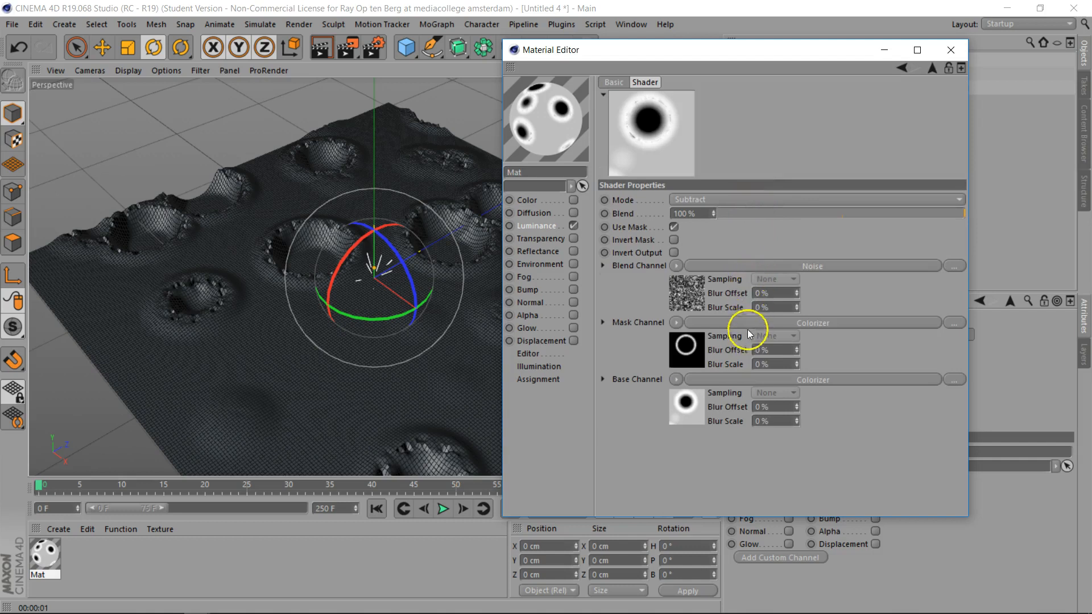
left_click(746, 322)
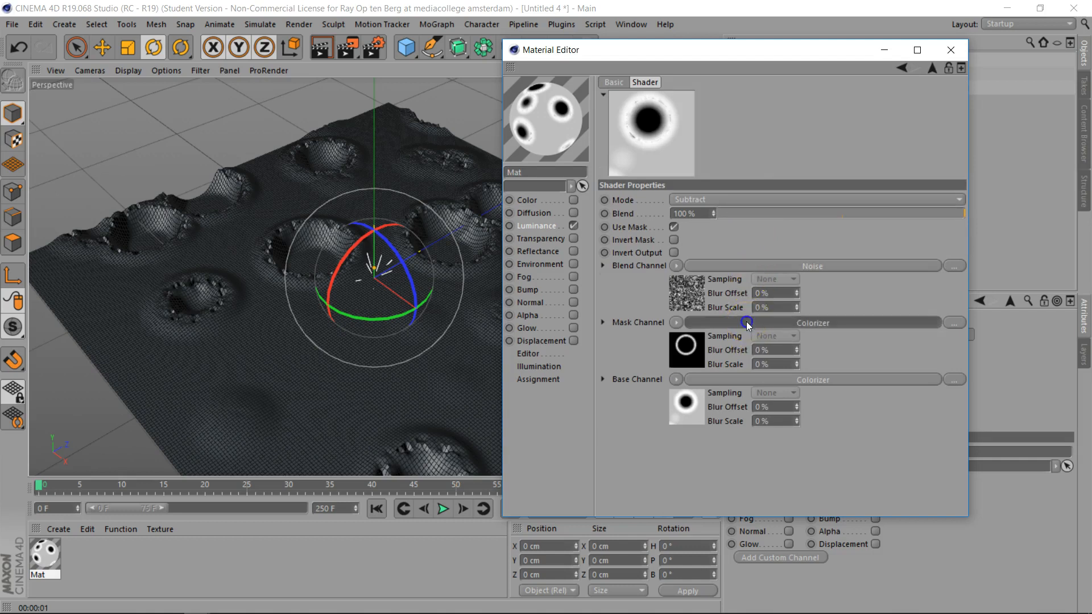
left_click(805, 284)
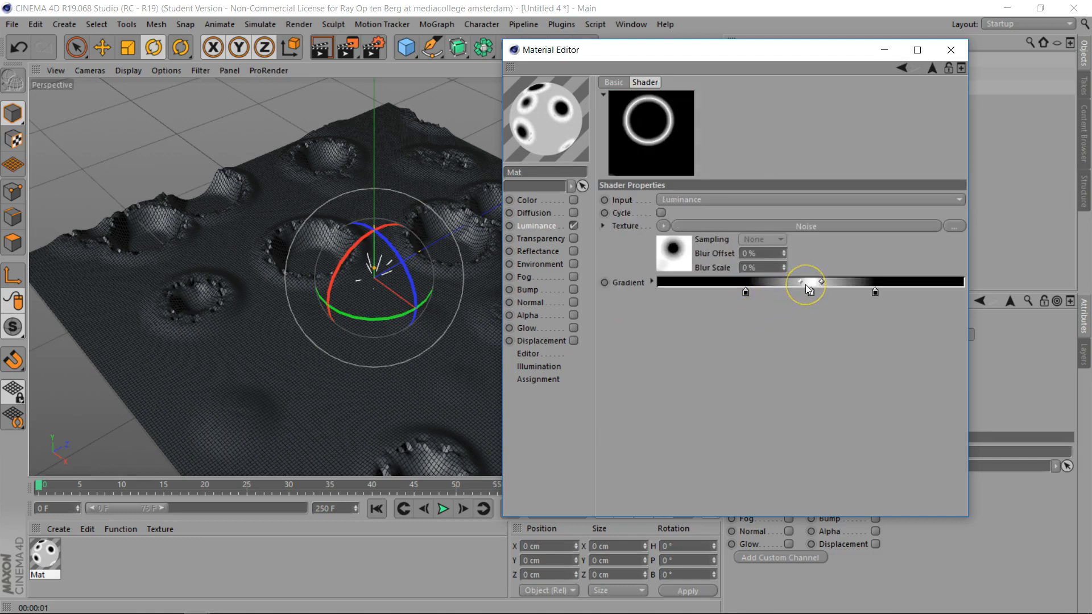
left_click(806, 286)
left_click_drag(790, 284, 845, 284)
left_click(746, 292)
Shift the mask gradient's end black knot far out and the first black knot closer to the white knot, then return to the Fusion settings
left_click_drag(746, 293, 707, 295)
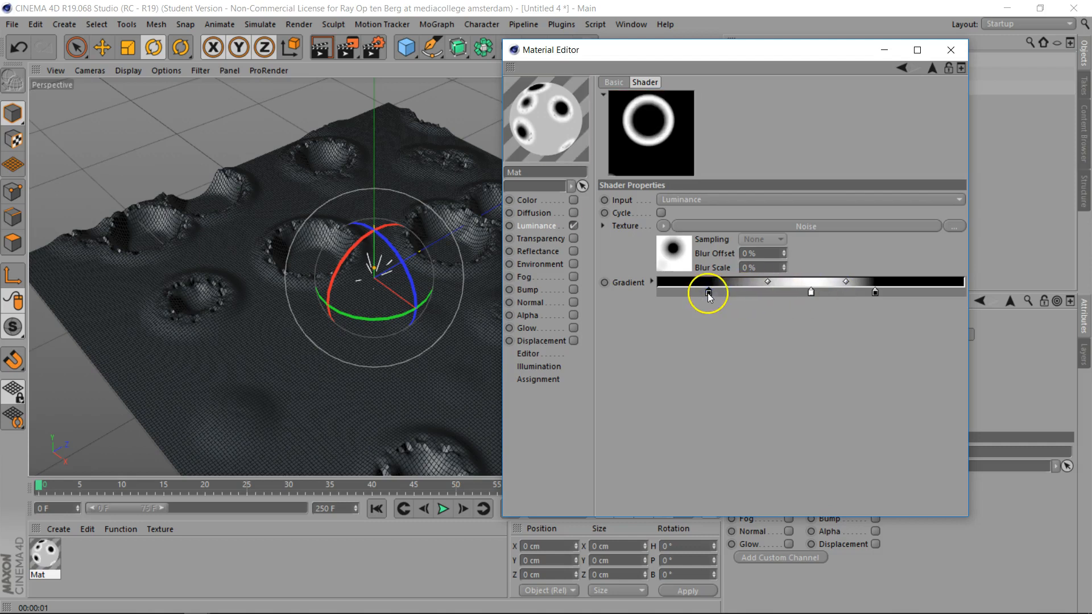
left_click_drag(878, 292, 935, 292)
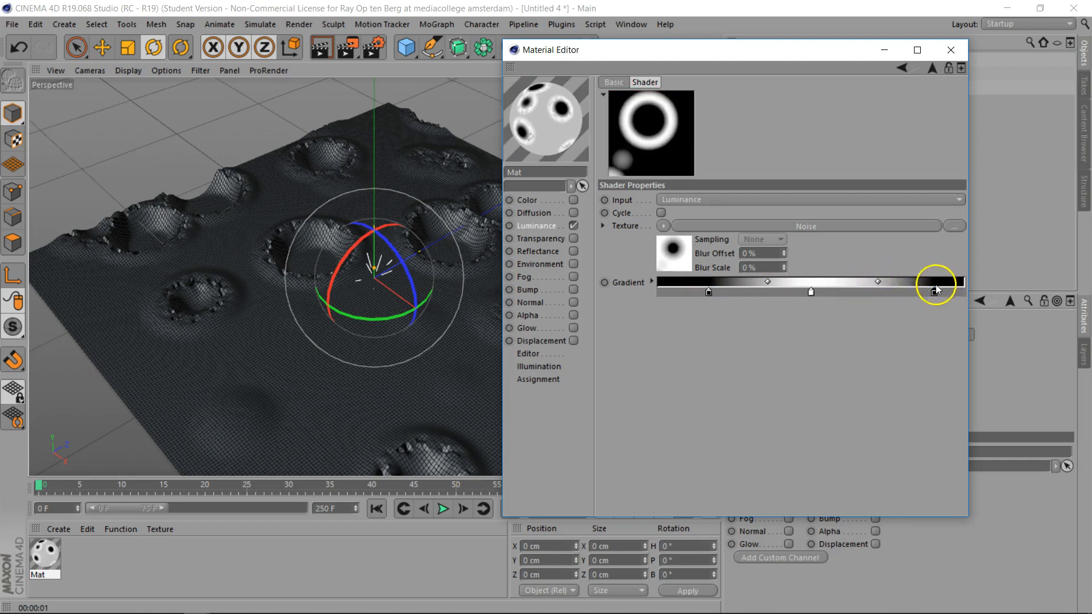
left_click_drag(709, 292, 759, 293)
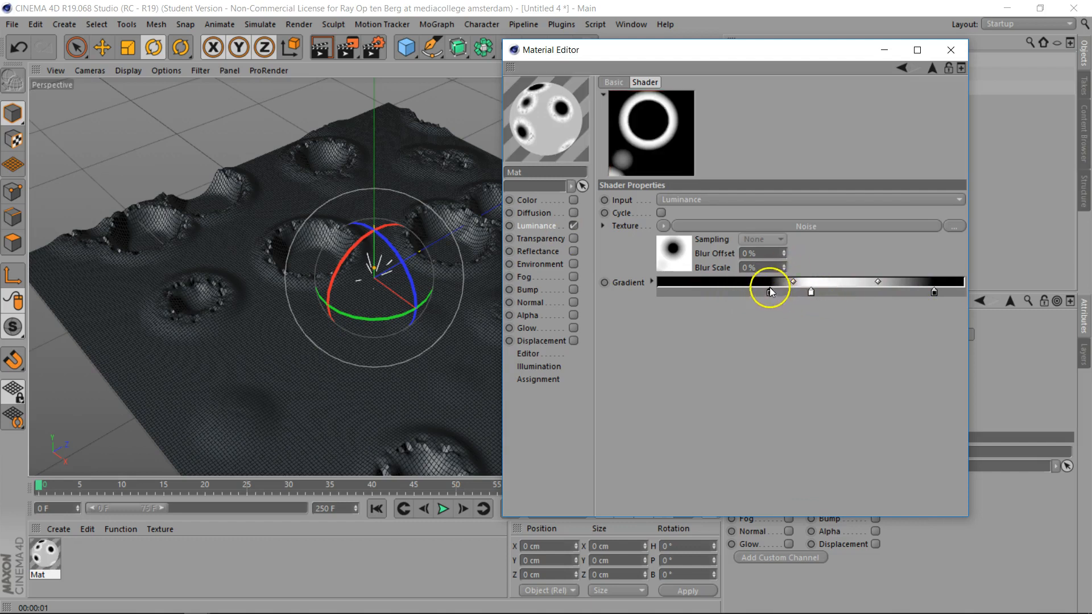
left_click(933, 67)
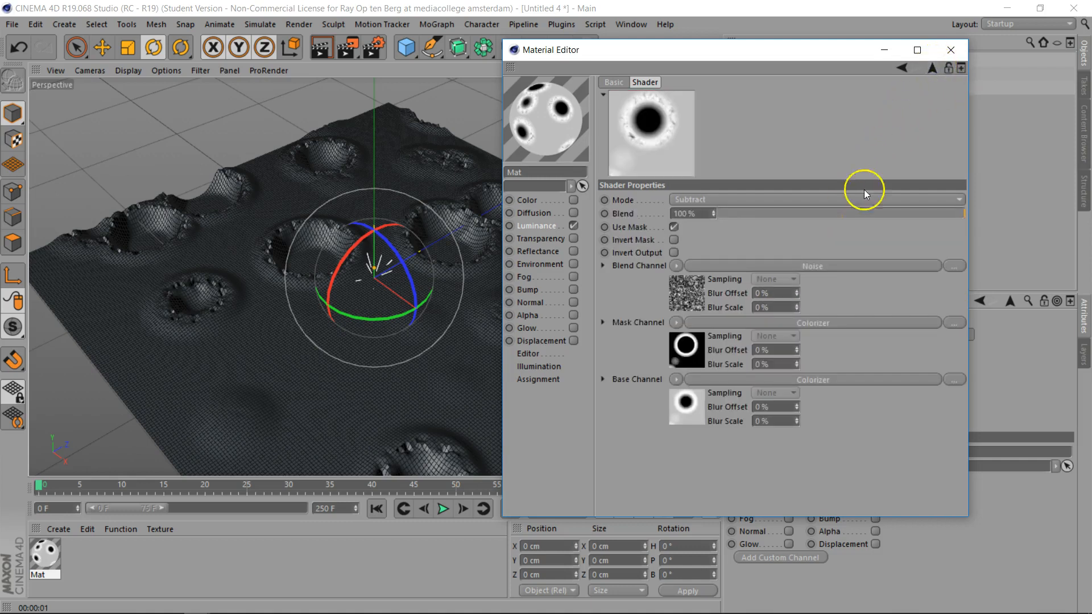
Render the viewport, set the contrast of the Fusion's blend Noise to -23%, and close the material editor
left_click(313, 53)
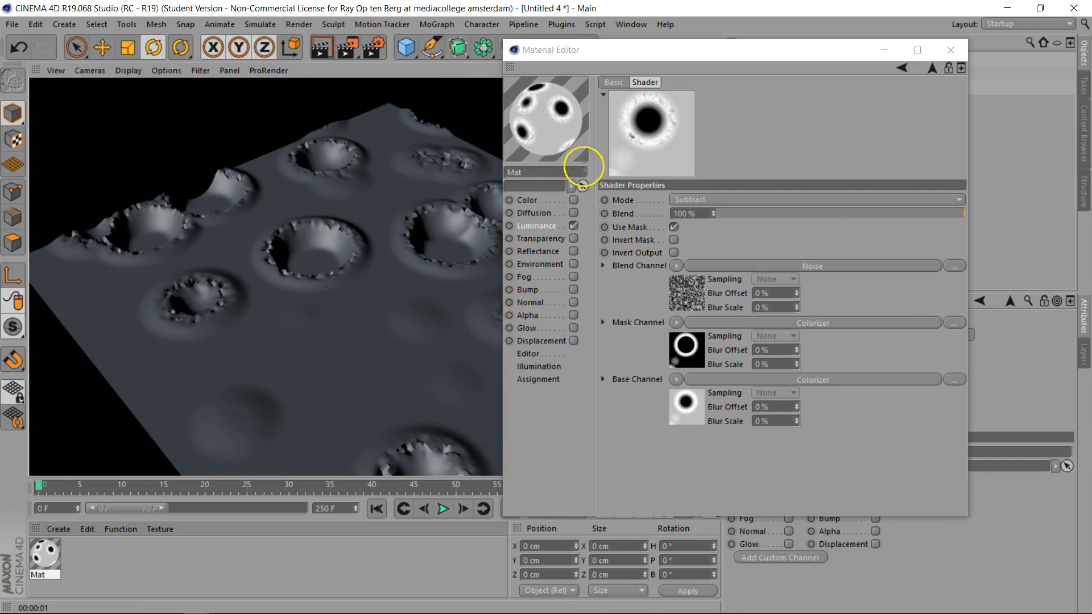
left_click(796, 267)
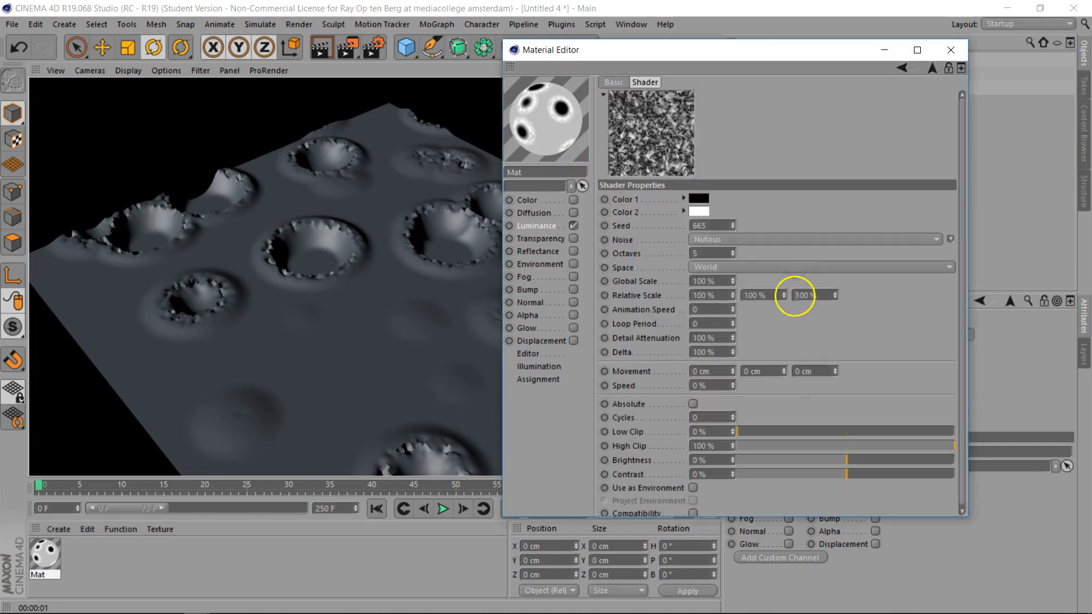
left_click_drag(850, 479, 822, 478)
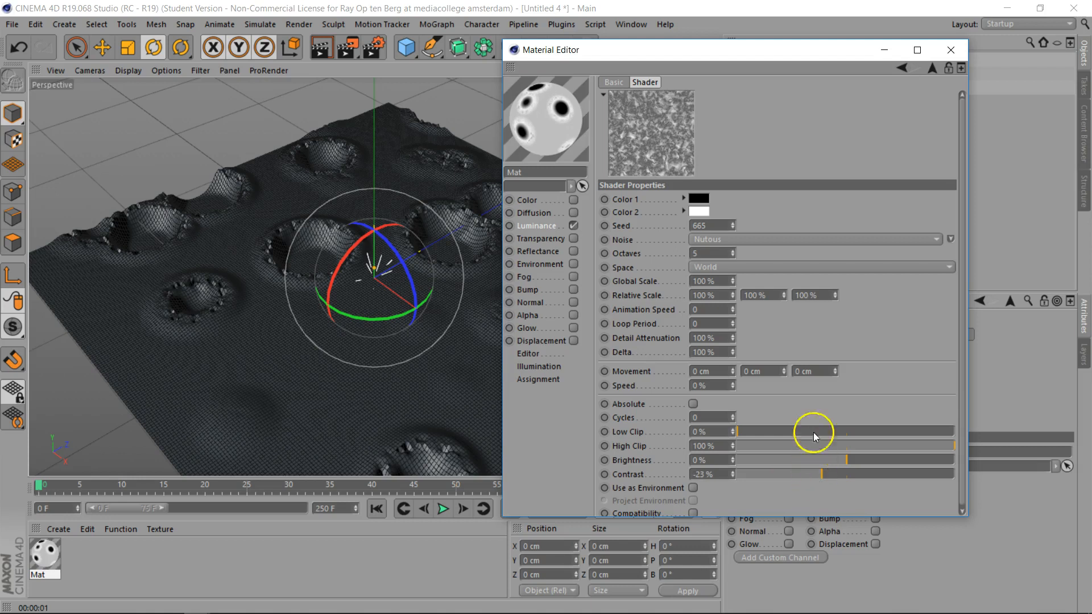
left_click(932, 68)
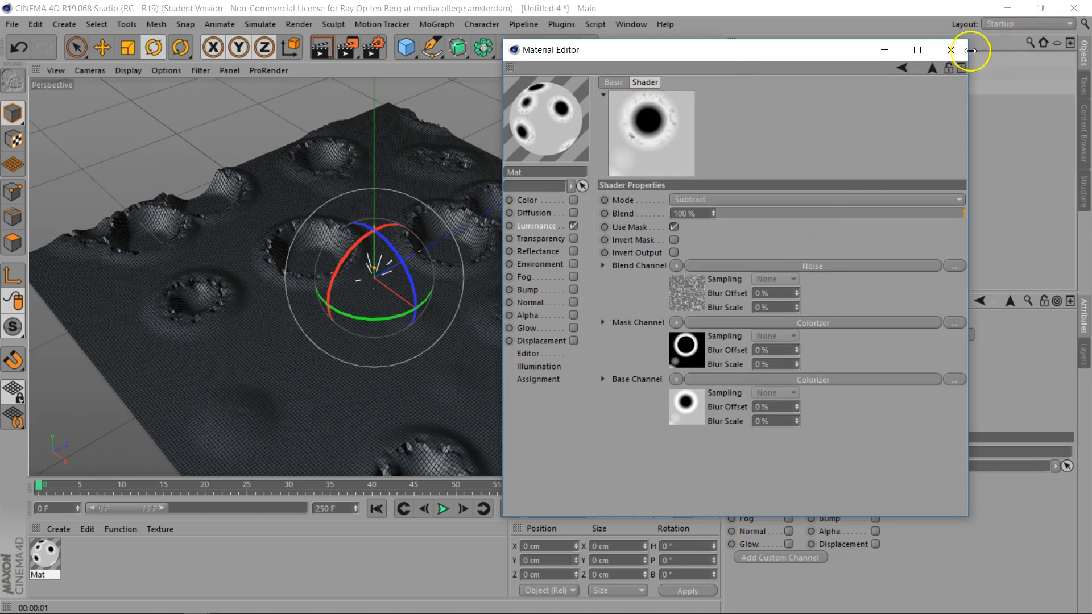
left_click(951, 50)
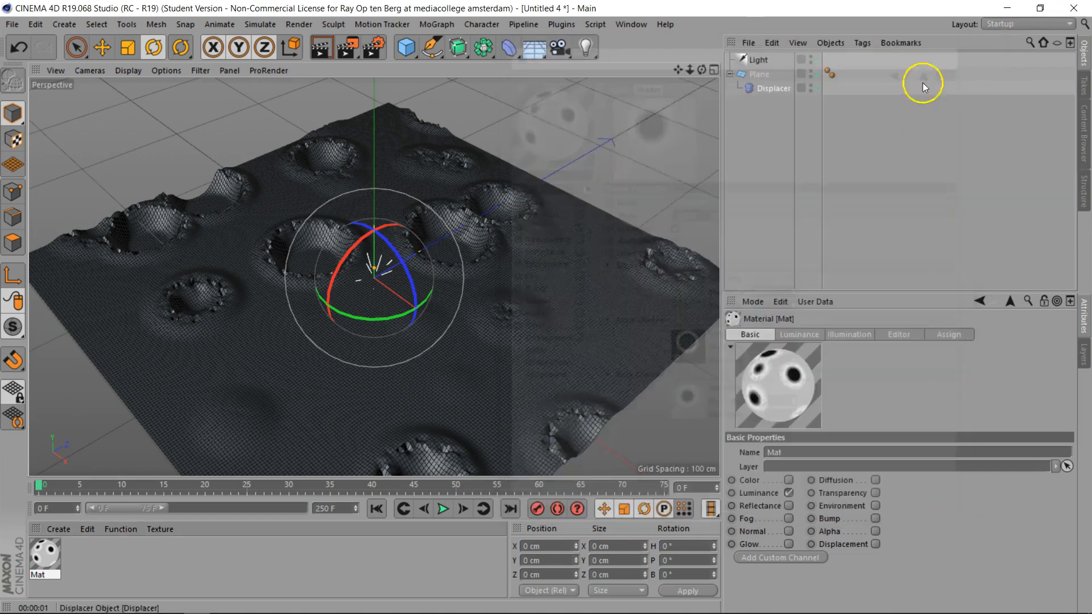
Copy Mat's updated Fusion shader, paste it over the Displacer's existing shader, and render the viewport to check the rims
double_click(47, 555)
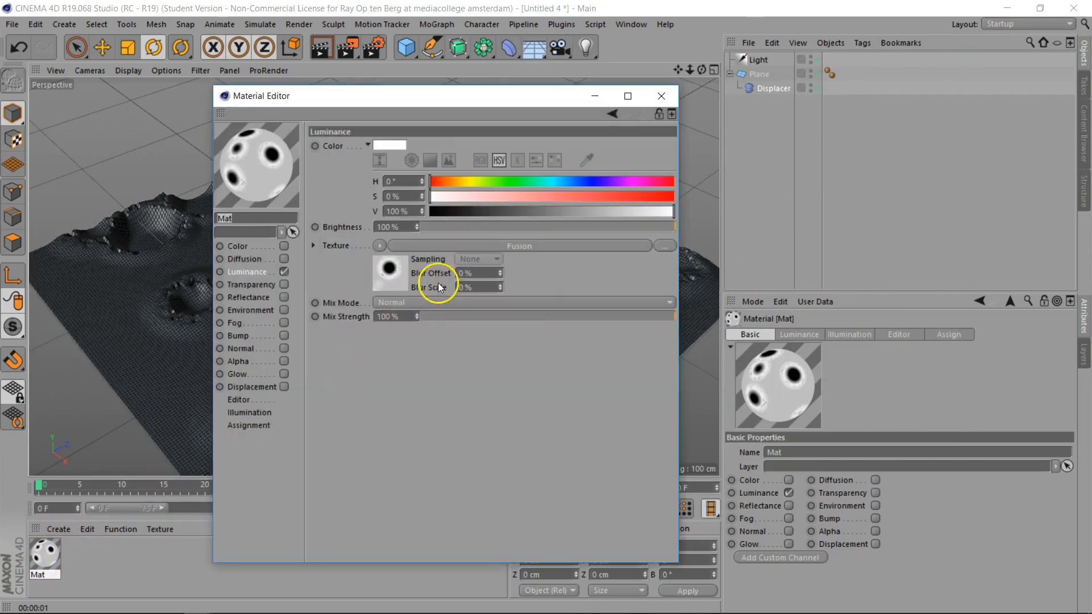
left_click(380, 246)
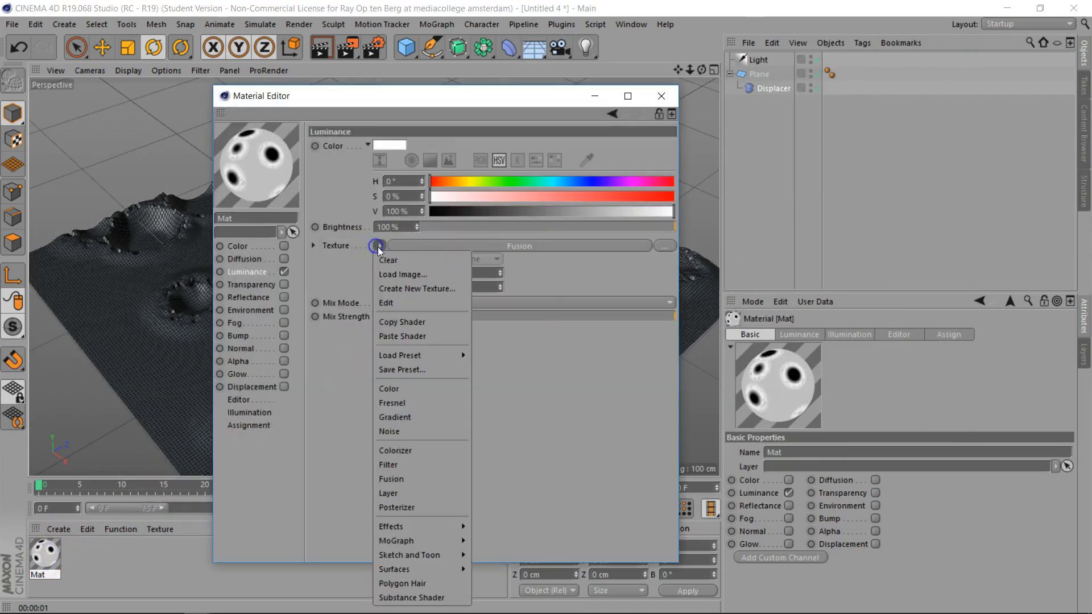
left_click(404, 322)
left_click(782, 90)
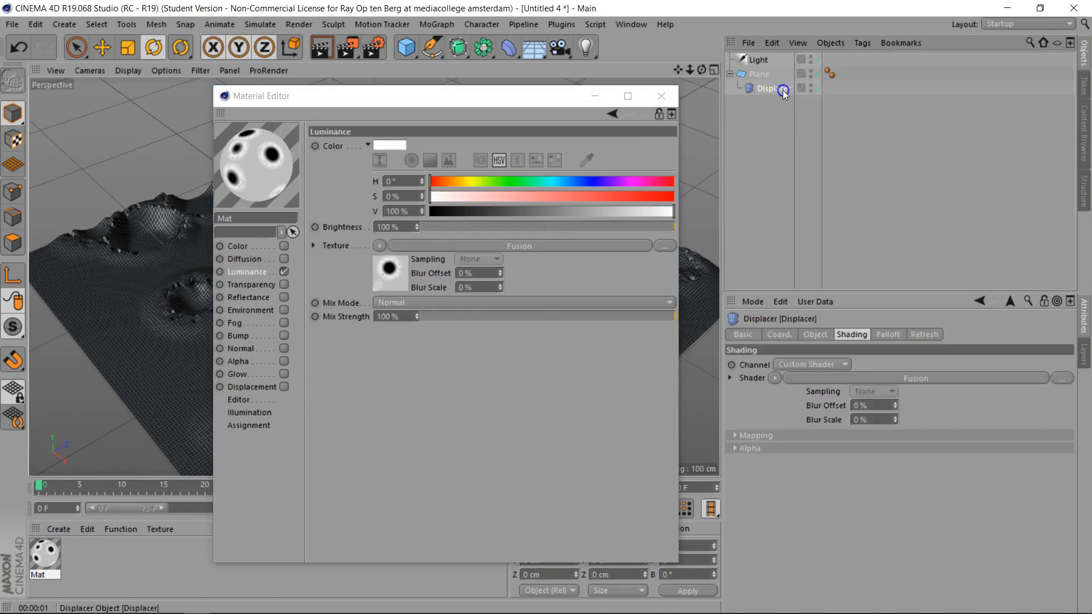
left_click(774, 378)
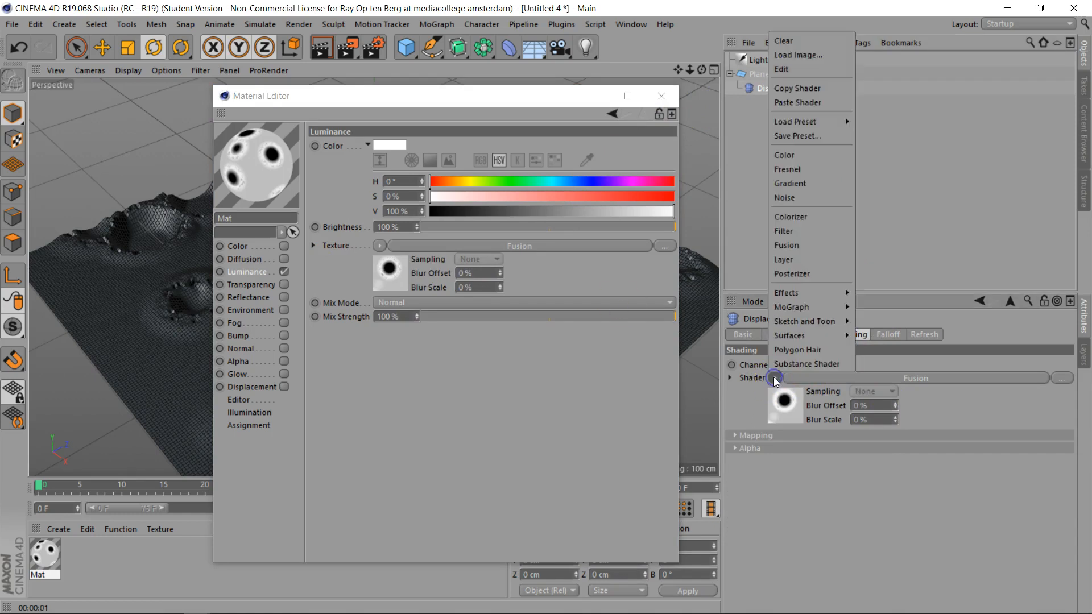
left_click(785, 103)
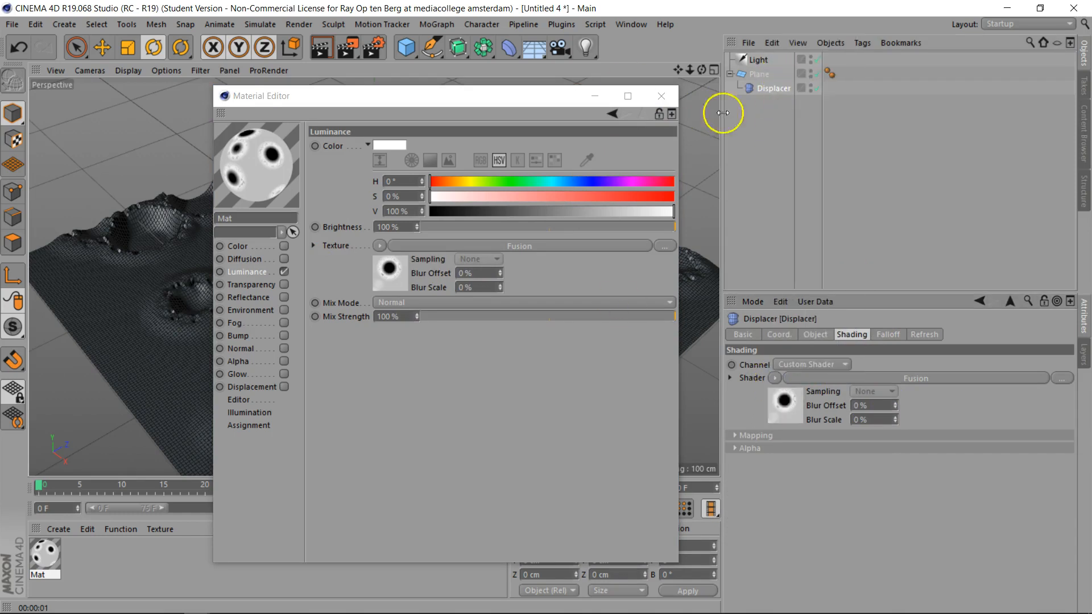
left_click(660, 97)
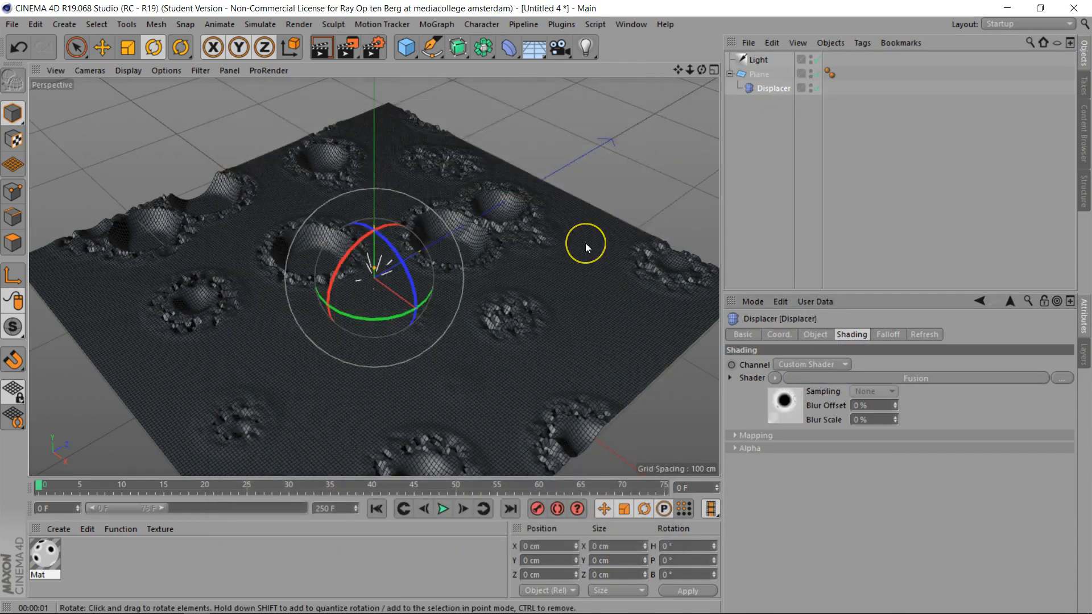
left_click(326, 45)
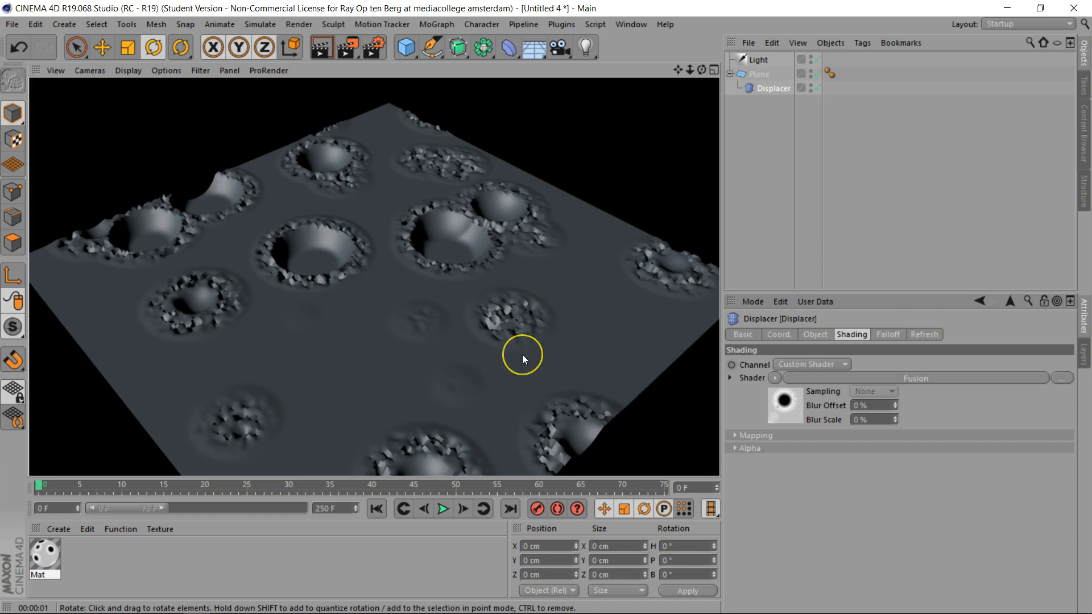
Enable Mat's Bump channel, load a Noise shader as its texture, and open the Noise settings
double_click(45, 553)
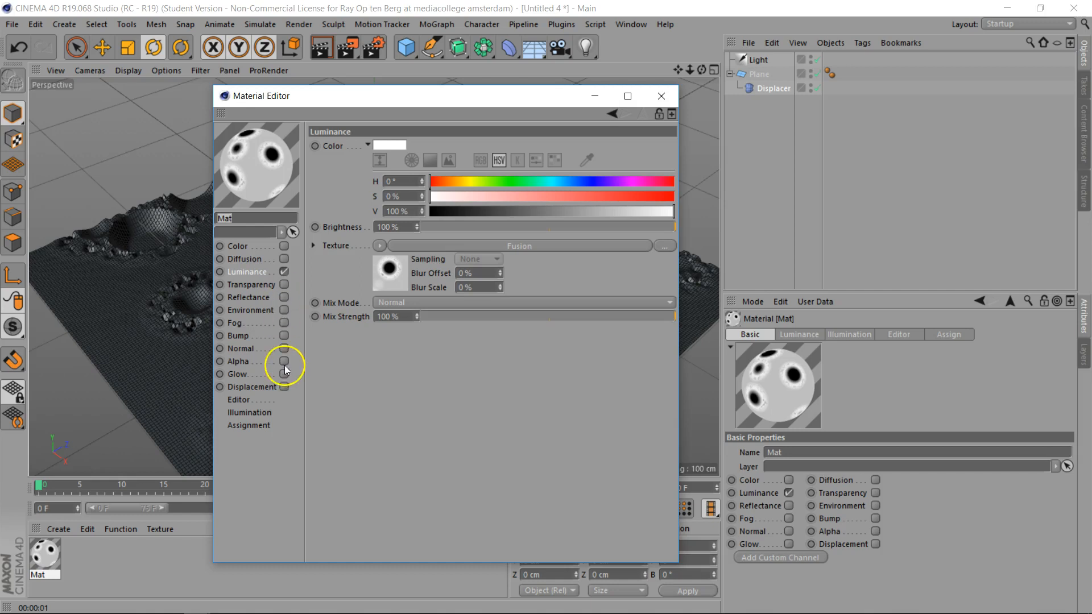
left_click(283, 336)
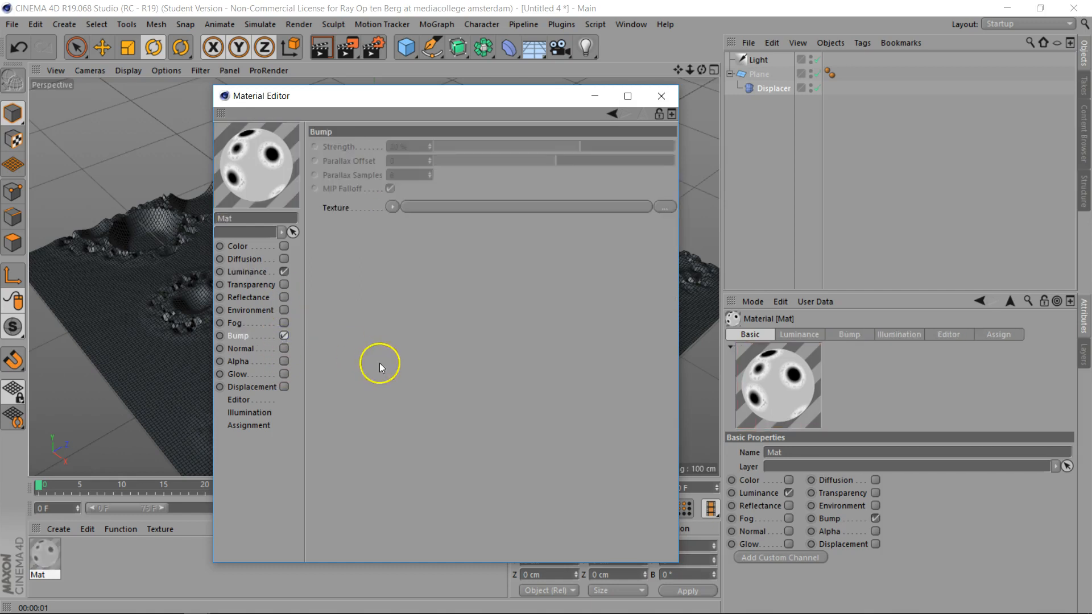
left_click(392, 206)
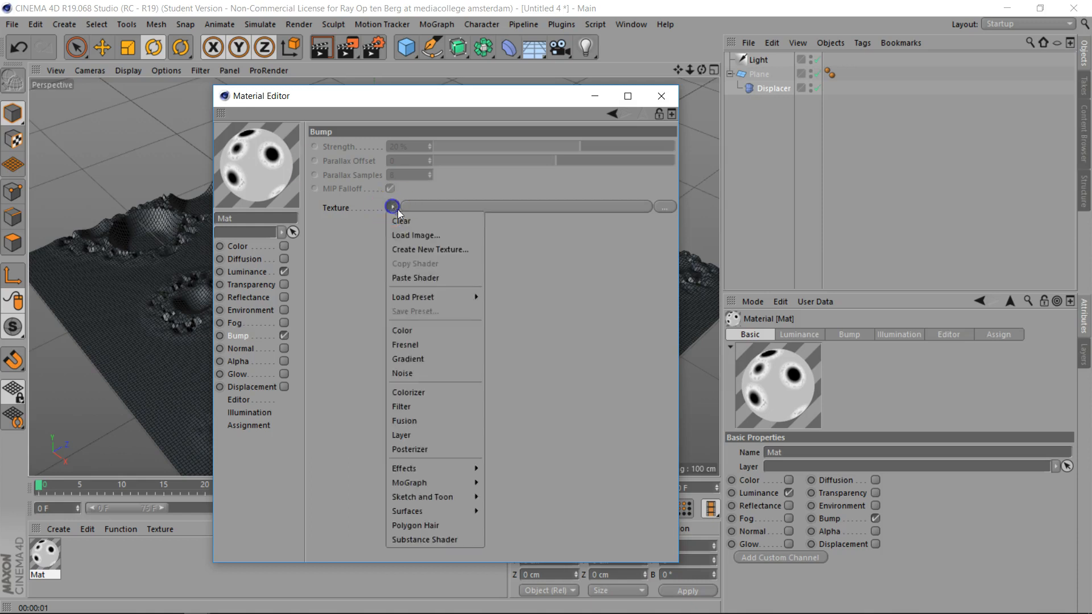
left_click(447, 373)
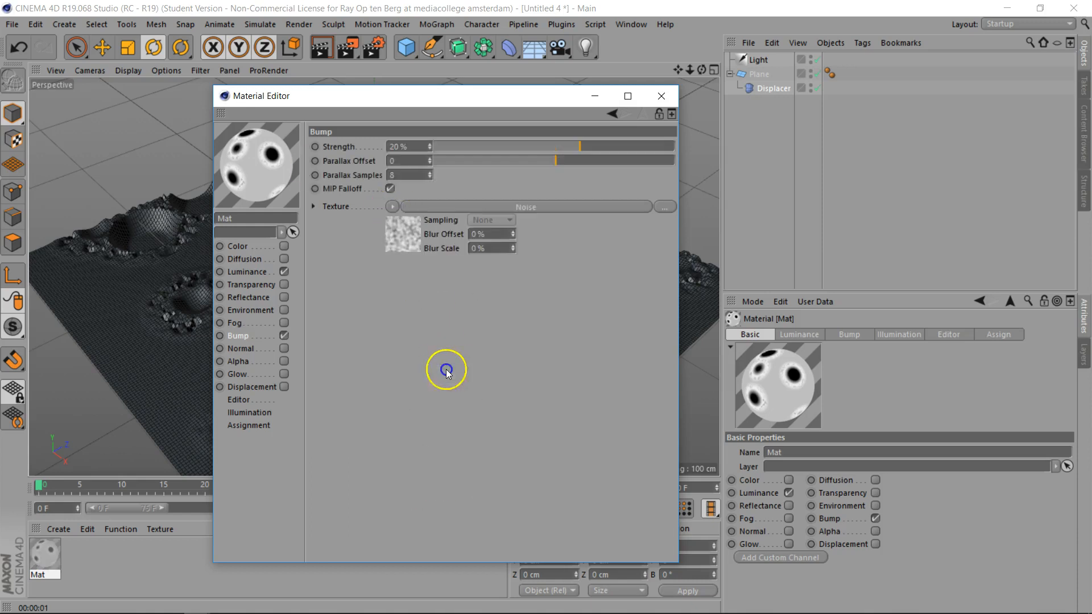
left_click(547, 206)
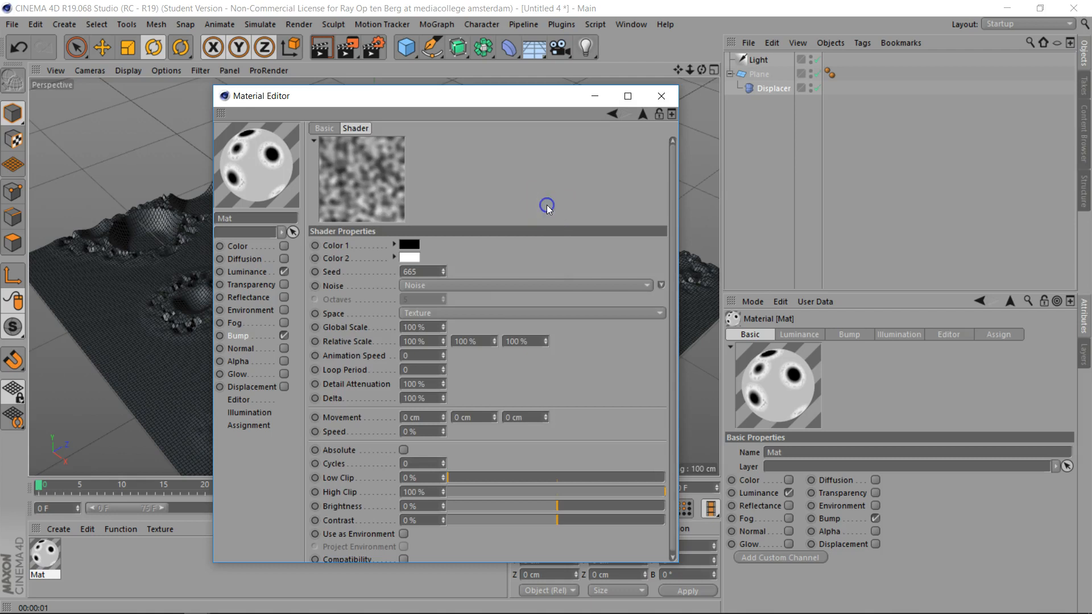
Set the bump Noise's space to World and its noise type to Gaseous
left_click(527, 313)
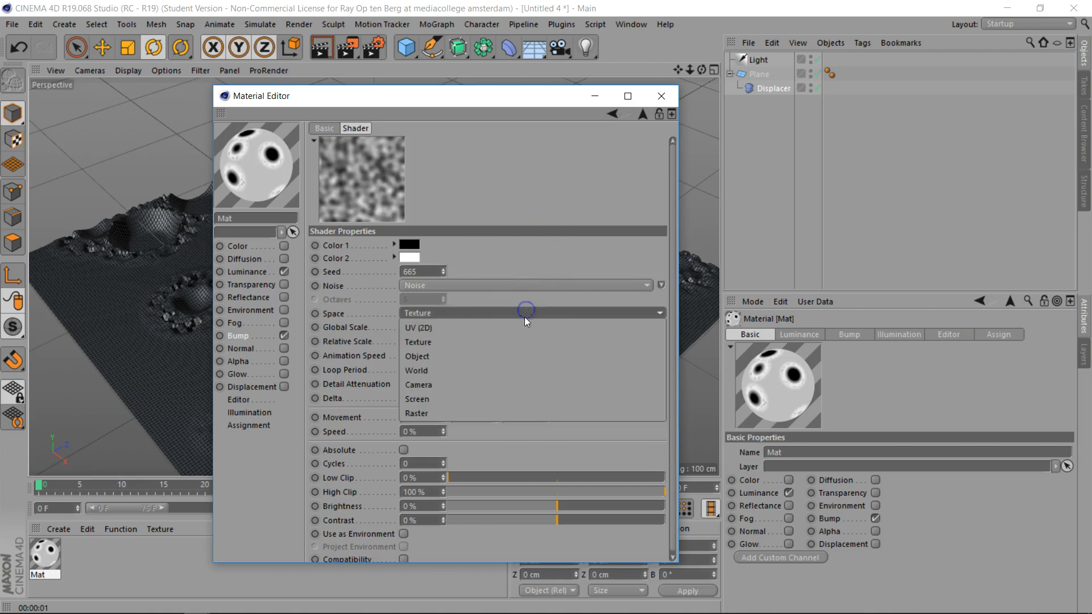
left_click(476, 370)
left_click(489, 286)
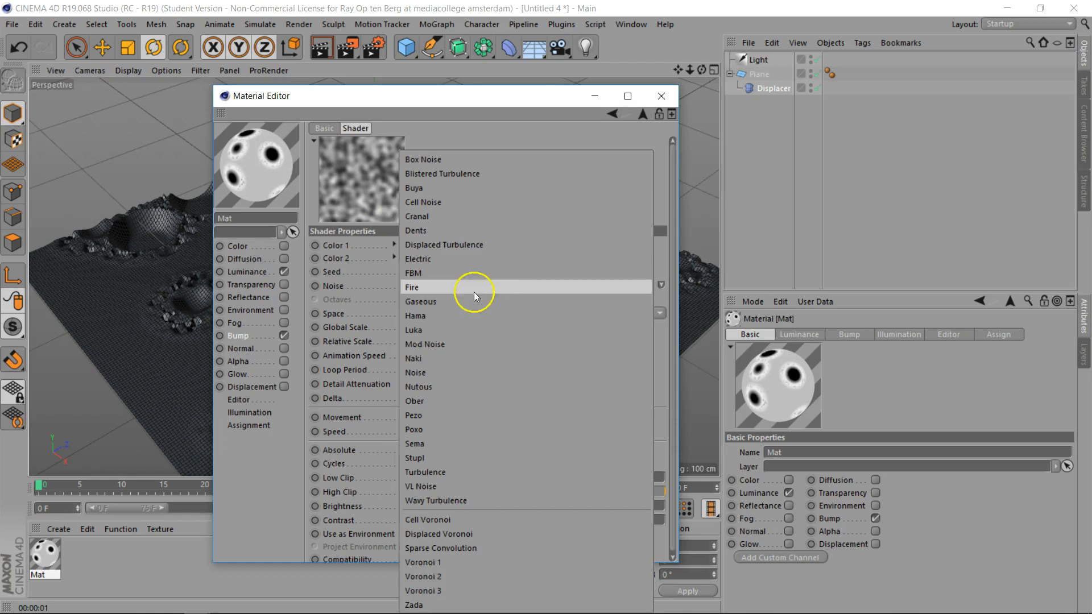
left_click(457, 305)
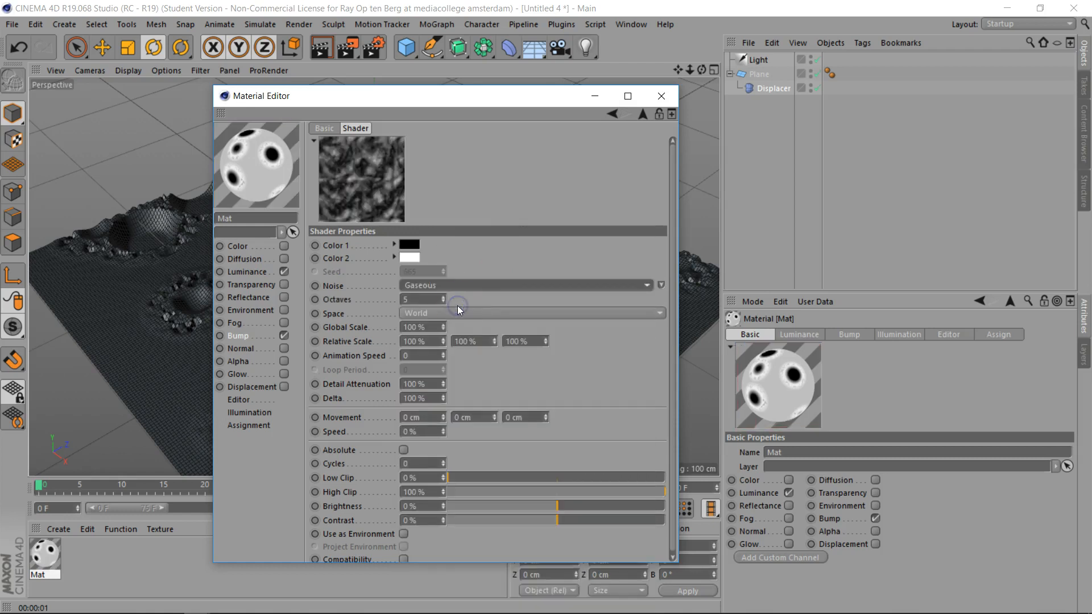
Set the bump Noise's Global Scale to 400%, close the material editor, and assign Mat to the Plane
left_click(435, 327)
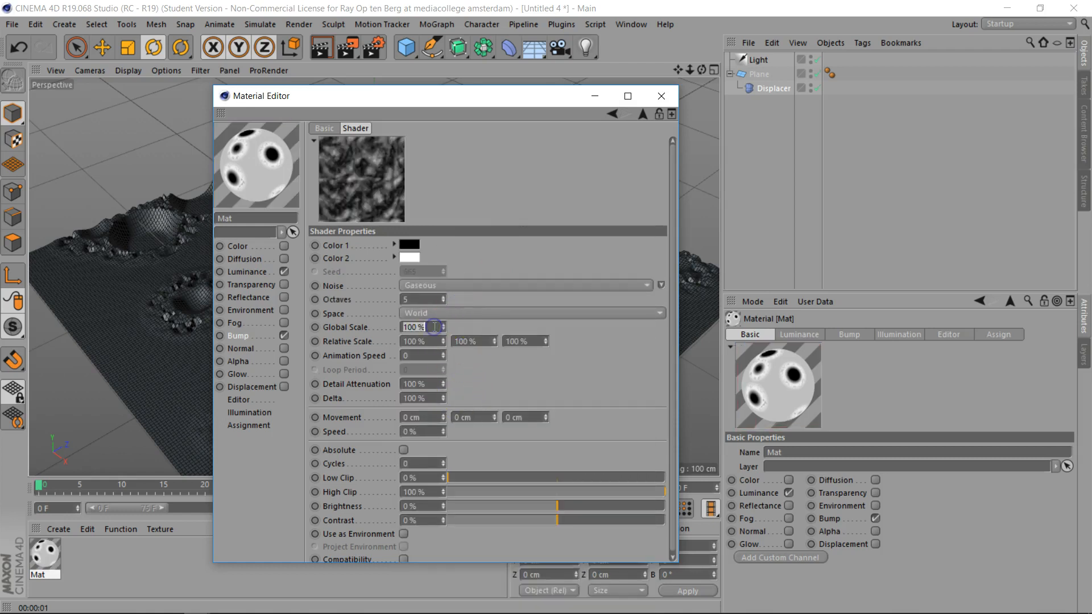
type("400")
left_click(592, 351)
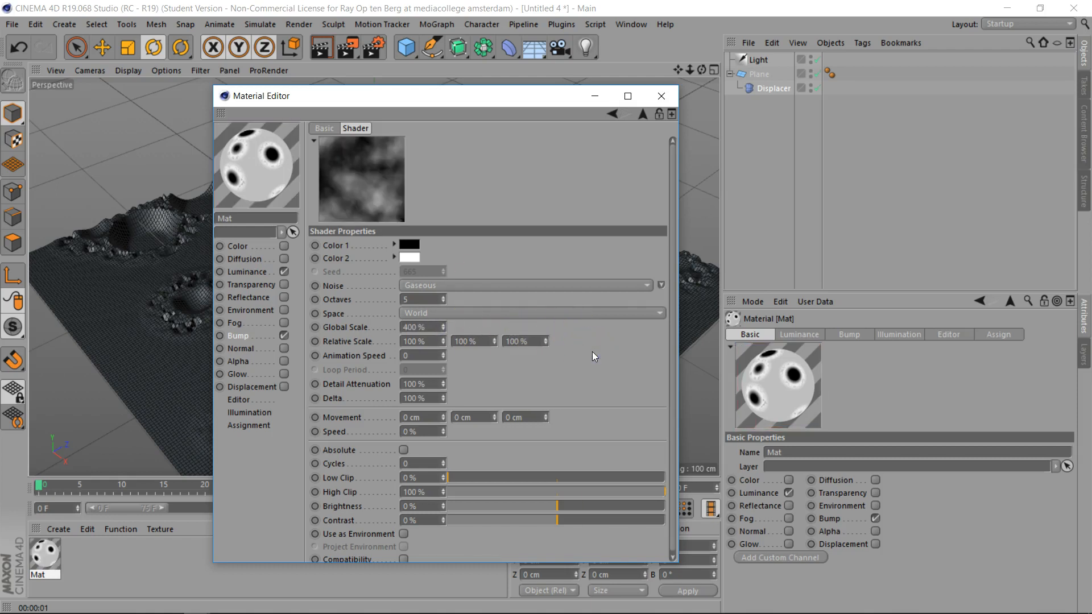
left_click(661, 95)
left_click_drag(61, 560, 757, 80)
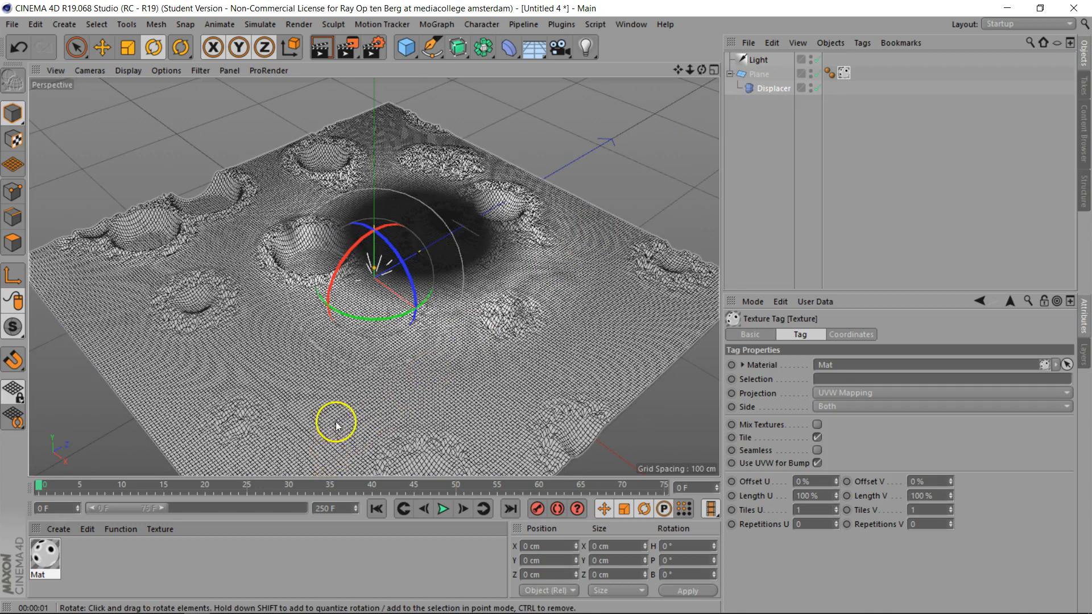
Copy the Fusion shader from Mat's Luminance channel
double_click(47, 561)
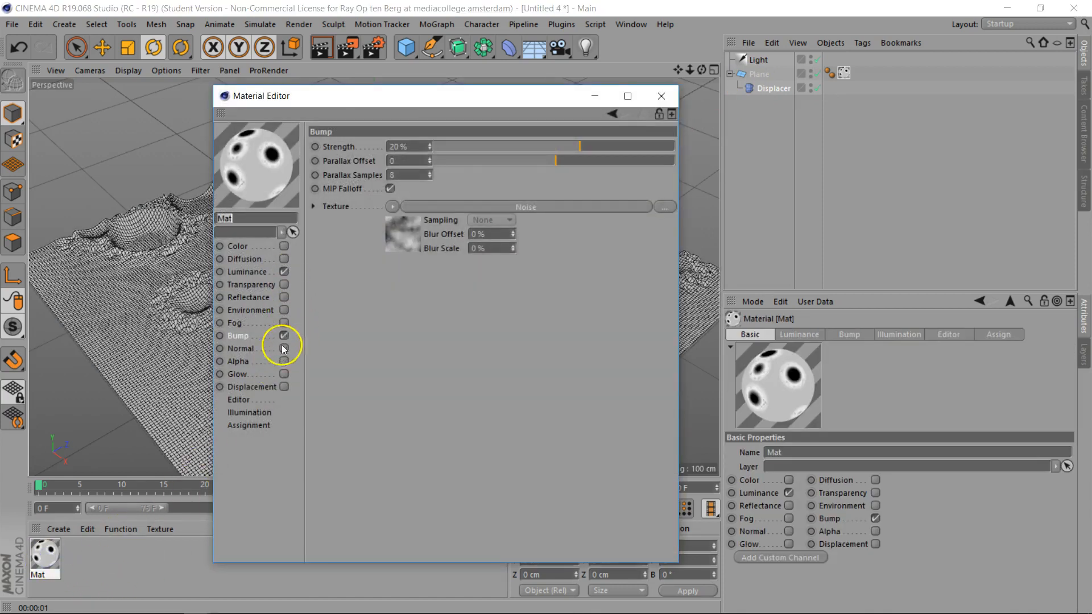
left_click(251, 273)
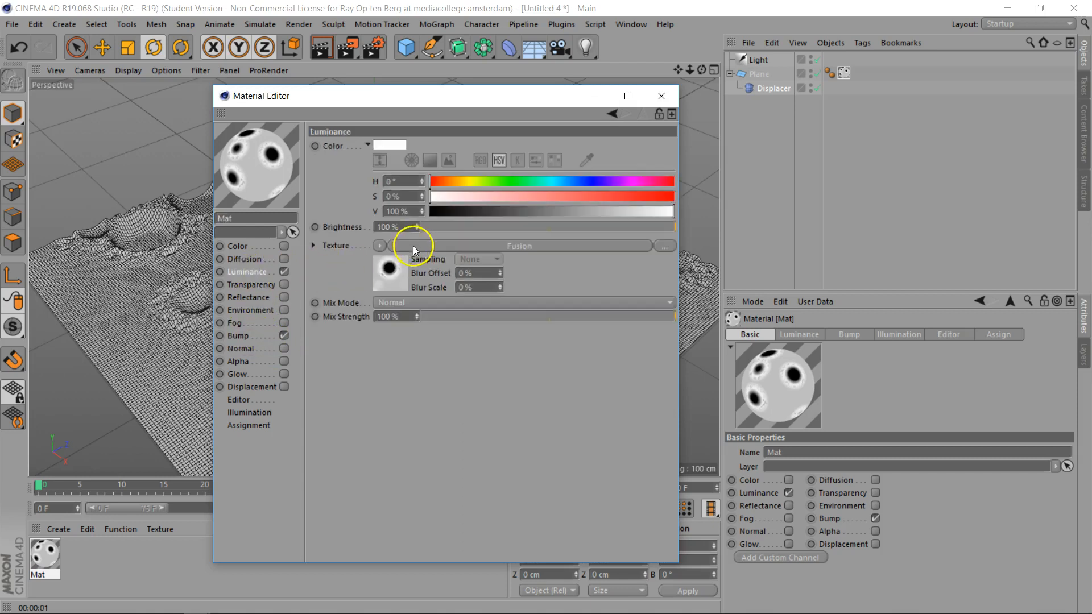
left_click(379, 247)
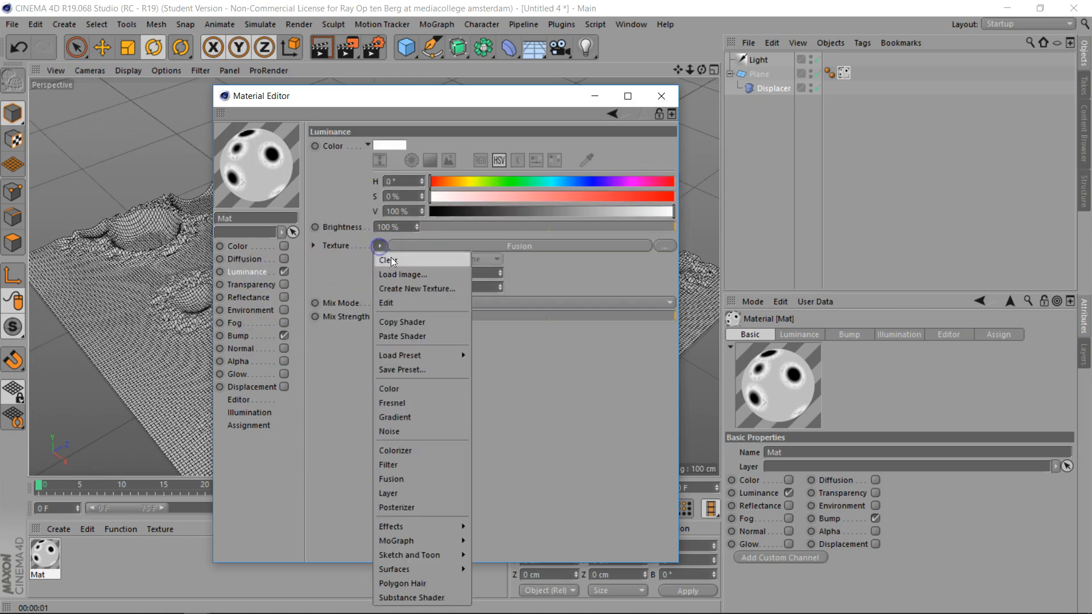
left_click(402, 321)
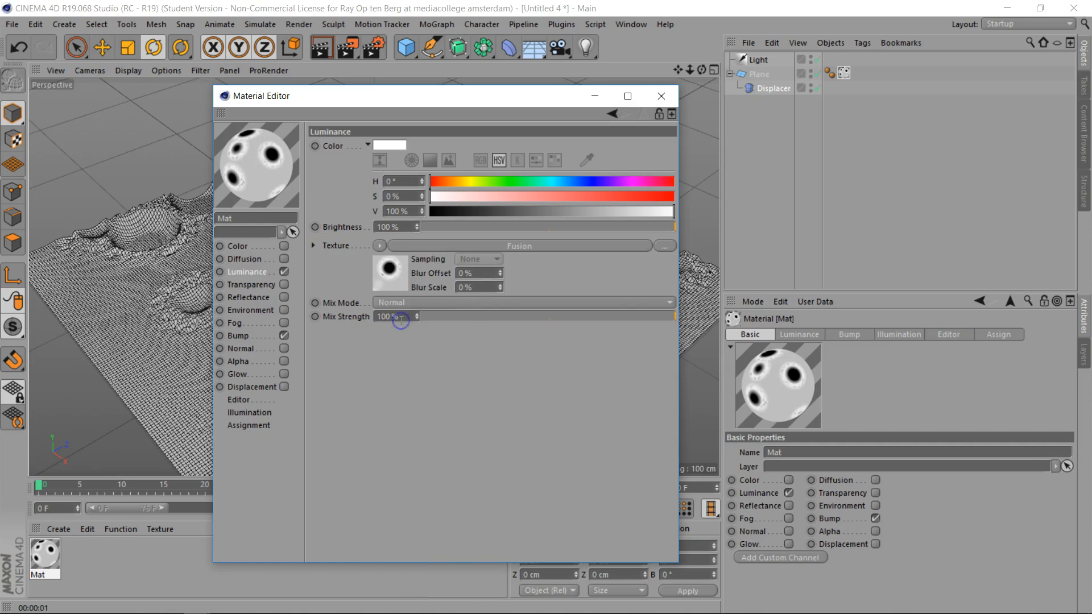
Turn off Mat's Luminance channel, turn on its Color channel, and close the material editor
left_click(284, 272)
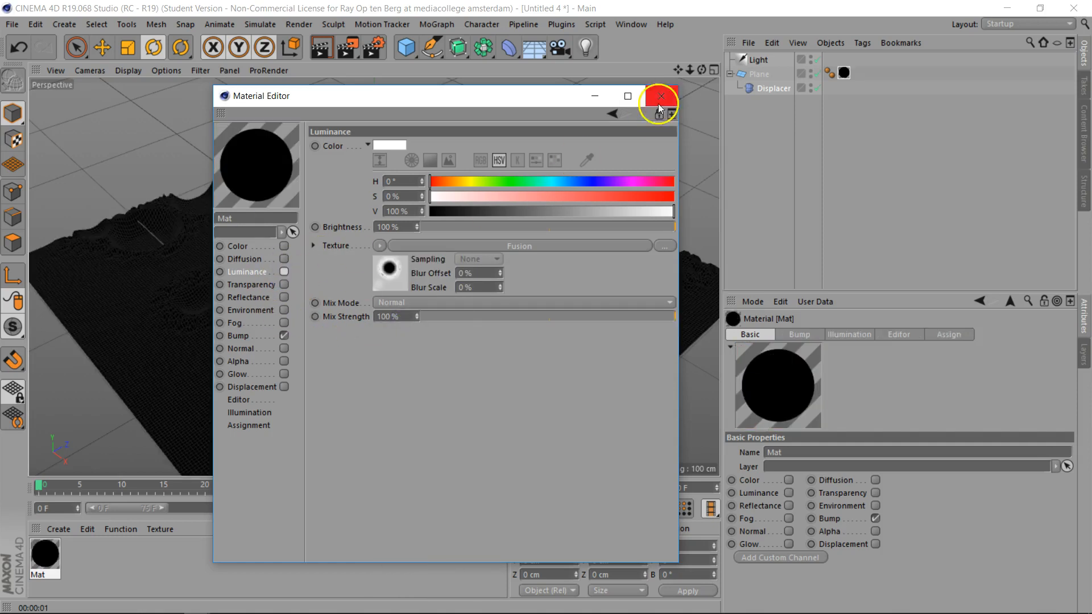
left_click(284, 245)
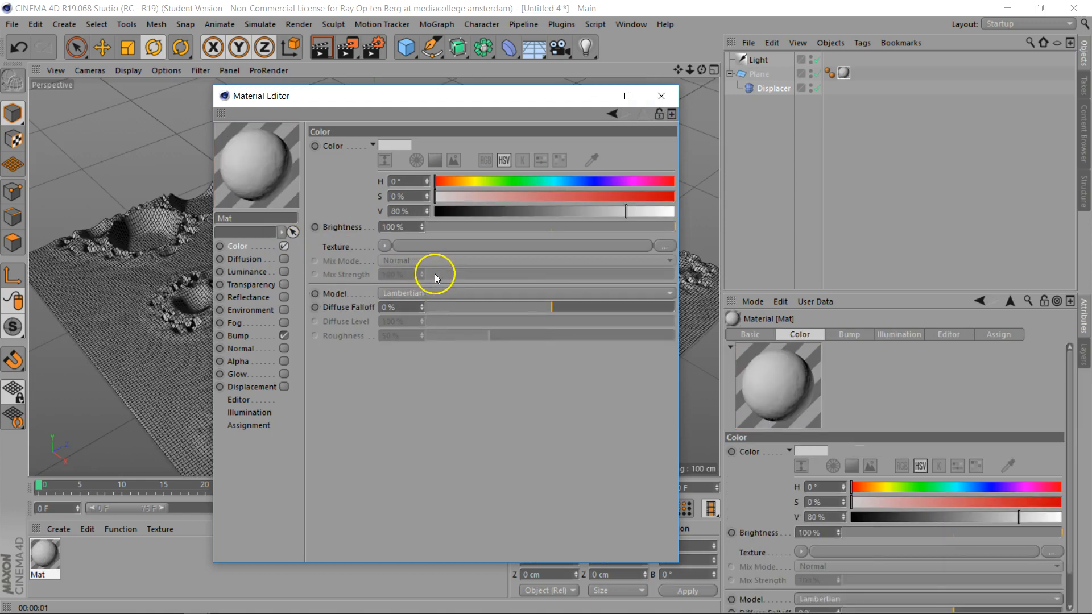
left_click(662, 96)
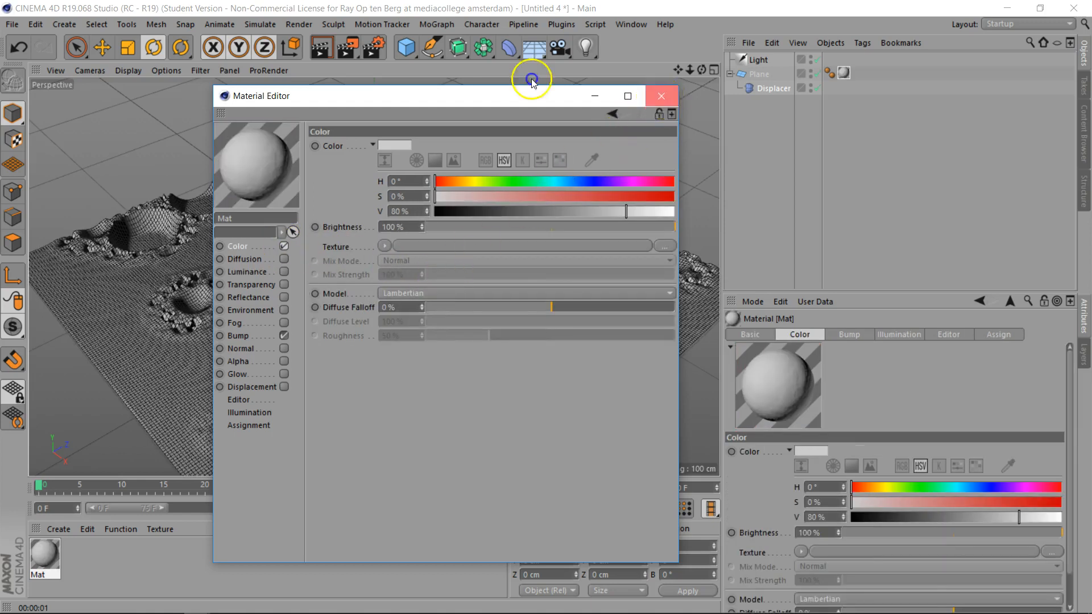
Paste the copied Fusion shader over the Displacer's shader and render the viewport to check the bump
left_click(781, 90)
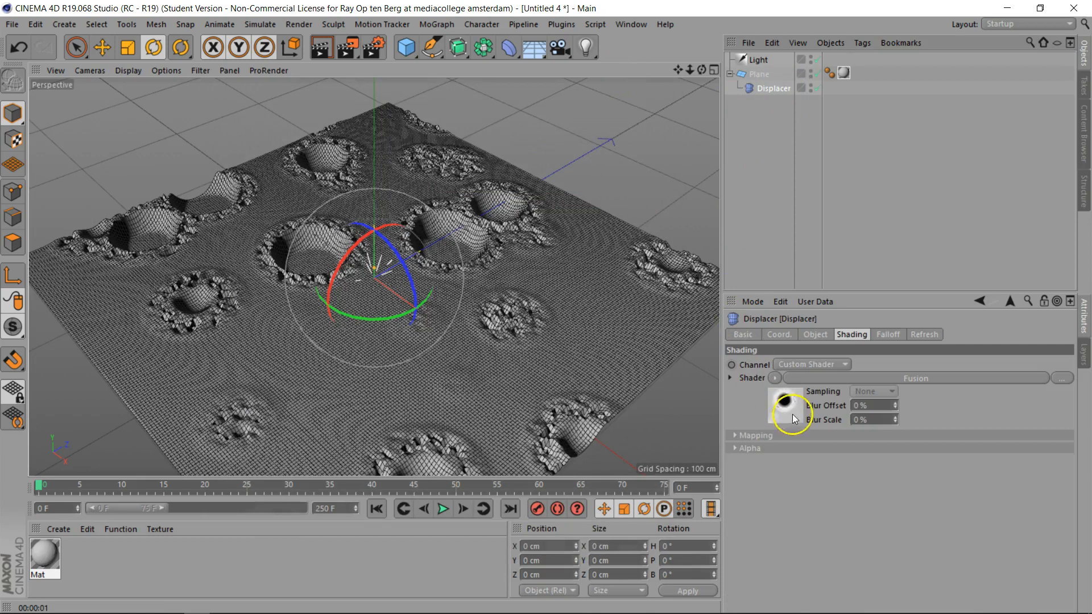
left_click(775, 378)
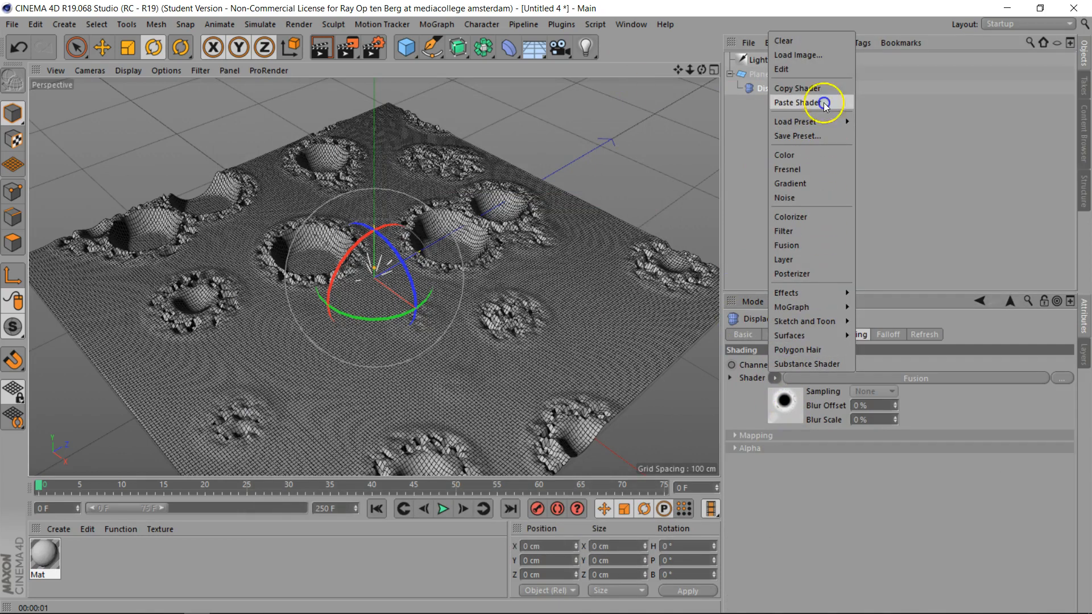
left_click(825, 104)
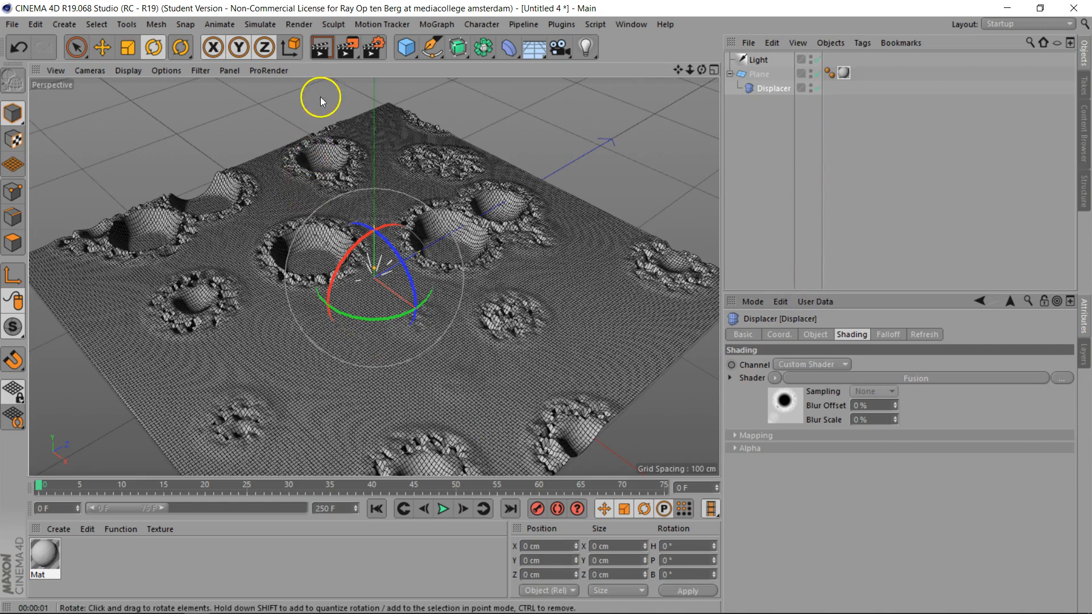
left_click(321, 50)
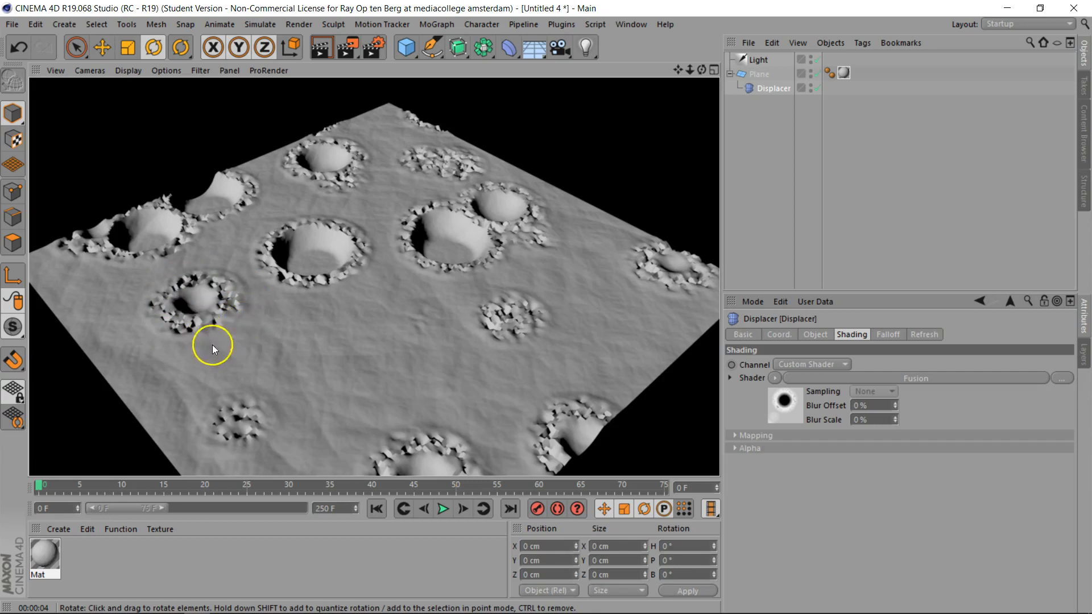
Turn Mat's Luminance back on and move both bias handles of the Fusion mask Colorizer's gradient right next to the white knot
double_click(46, 551)
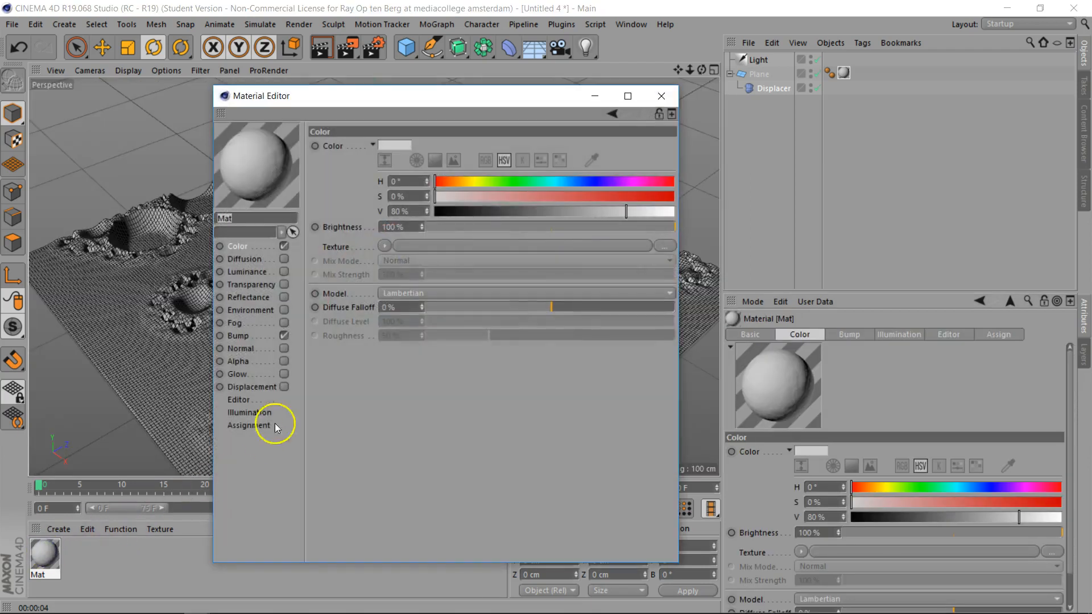
left_click(283, 271)
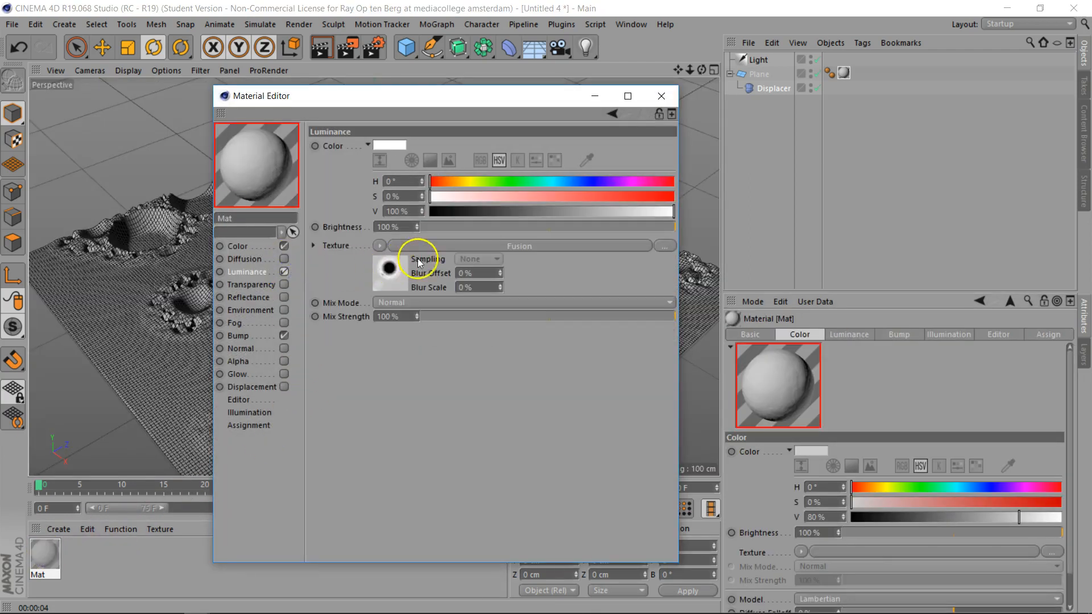
left_click(432, 245)
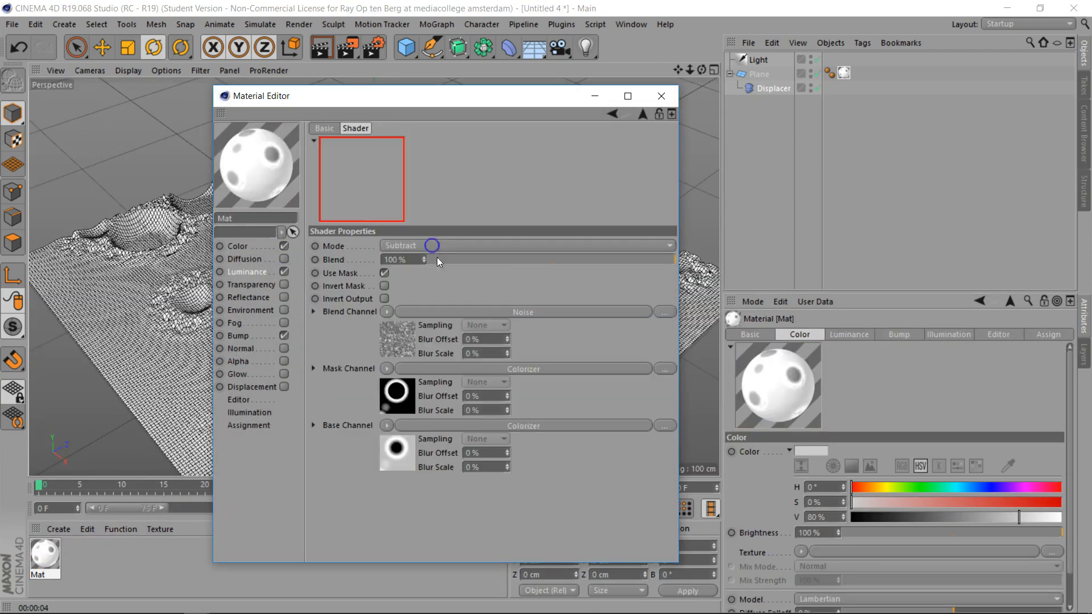
left_click(446, 370)
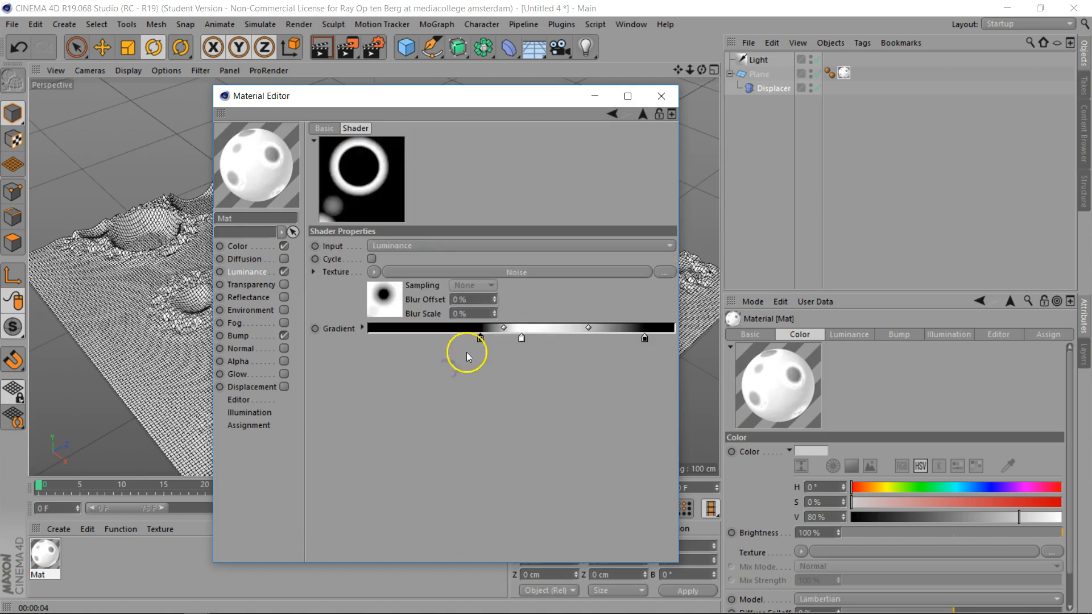
left_click_drag(504, 327, 521, 329)
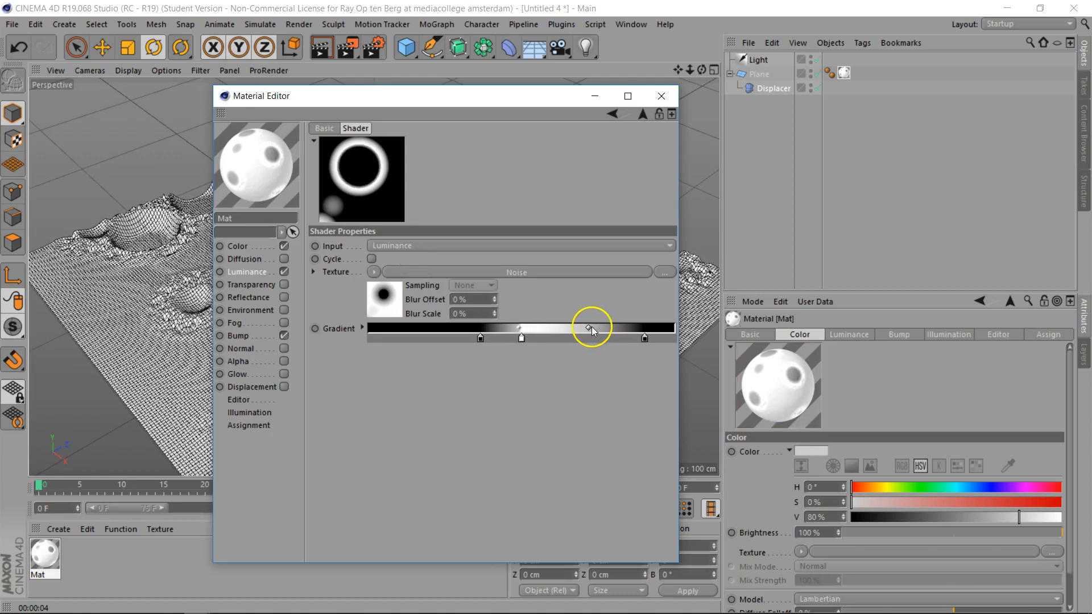
left_click_drag(590, 327, 531, 334)
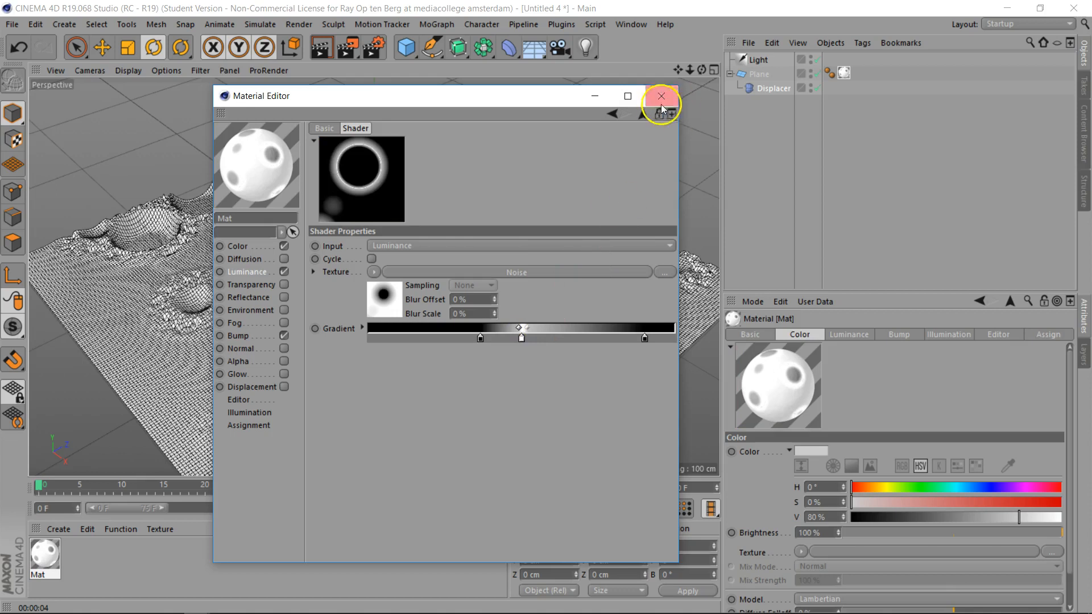
left_click(661, 96)
Copy Mat's Fusion shader with the adjusted mask gradient, paste it over the Displacer's shader, and render the viewport
double_click(45, 552)
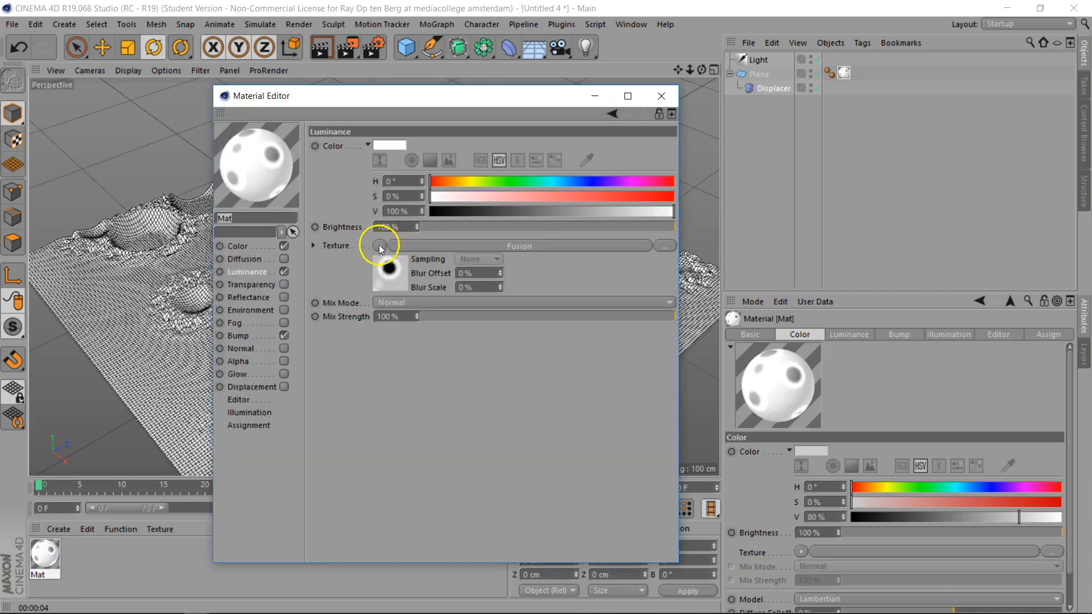
left_click(378, 245)
left_click(415, 321)
left_click(773, 89)
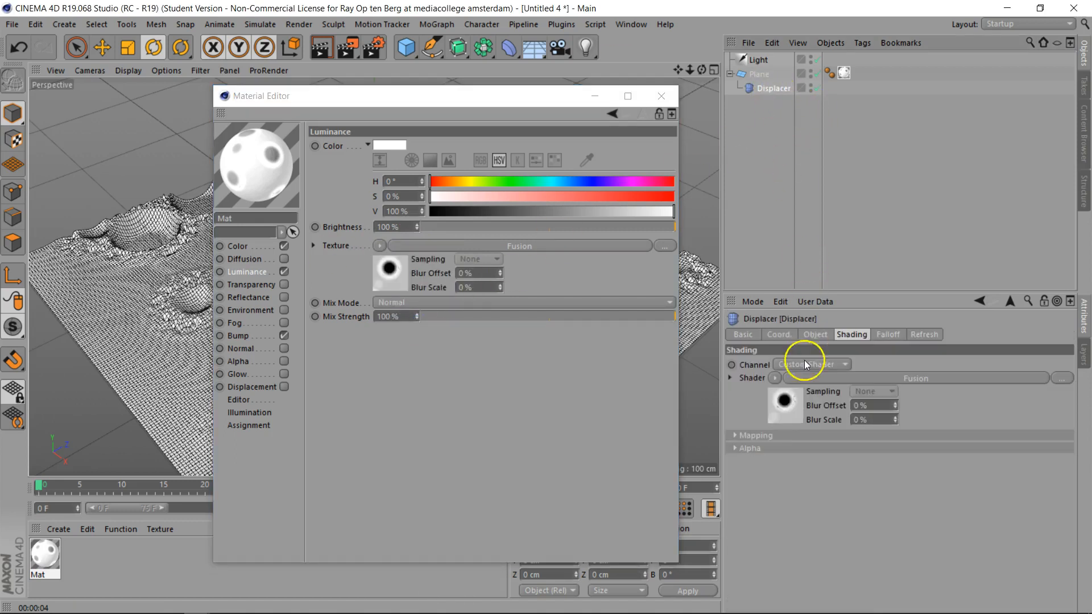
left_click(775, 378)
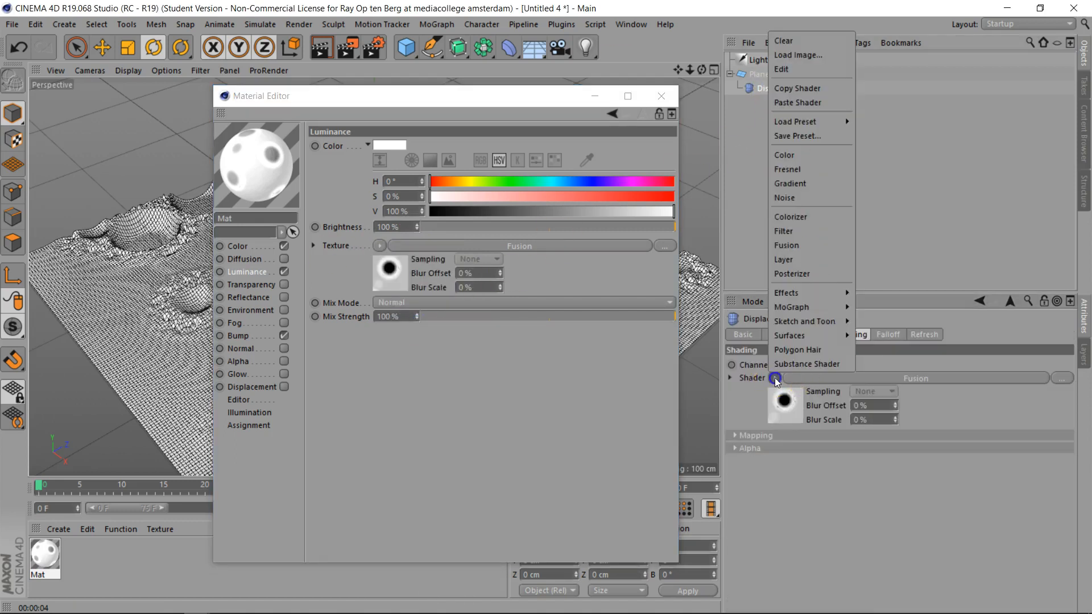
left_click(790, 103)
left_click(646, 102)
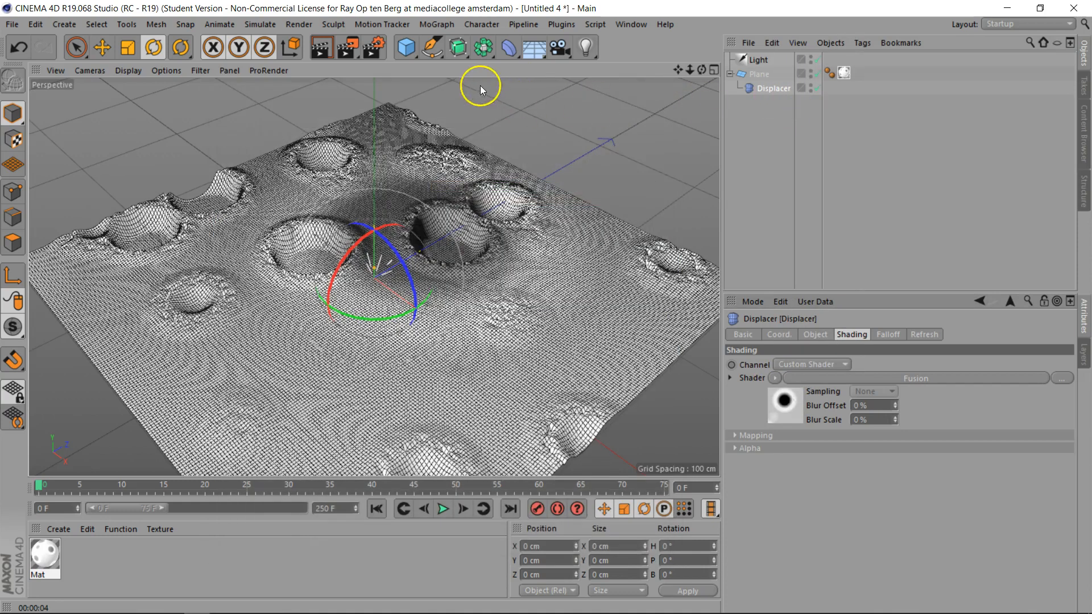
left_click(319, 52)
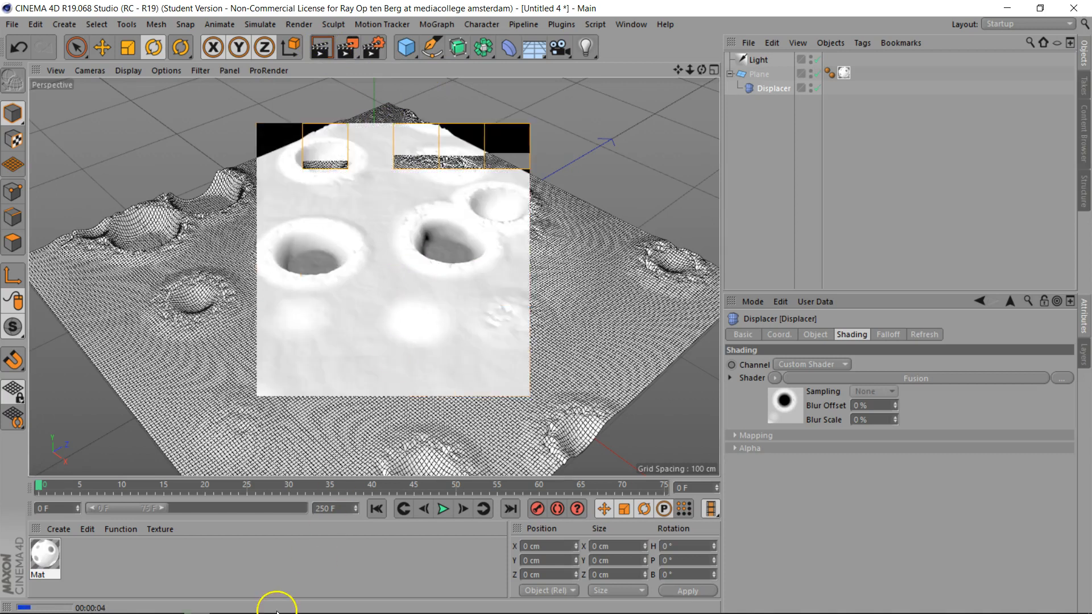
Turn off Mat's Luminance channel again, close the material editor, and re-render the viewport
double_click(51, 556)
left_click(284, 272)
left_click(661, 97)
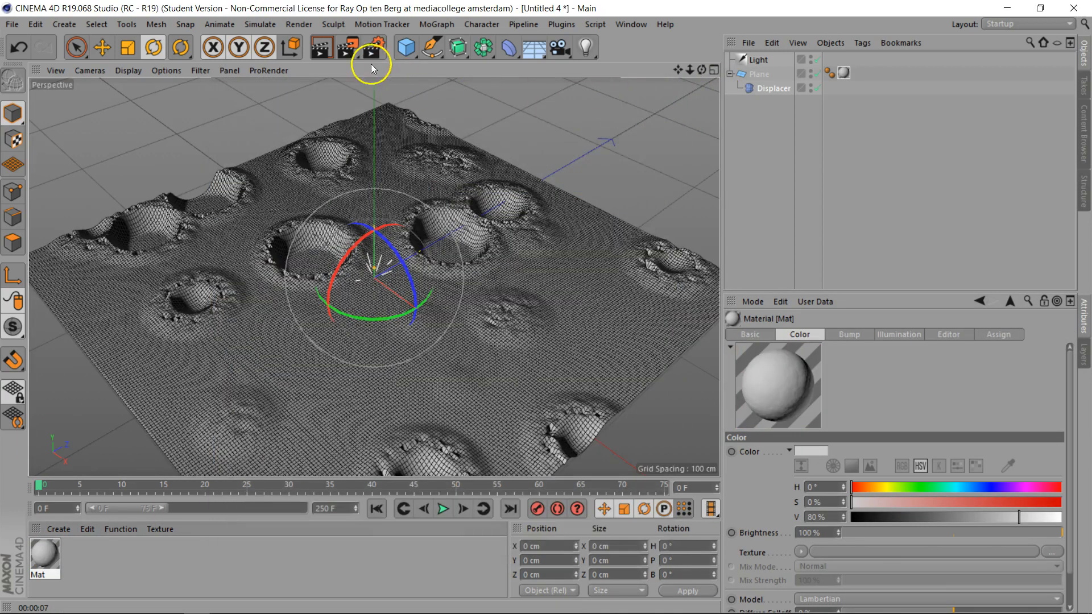
left_click(322, 47)
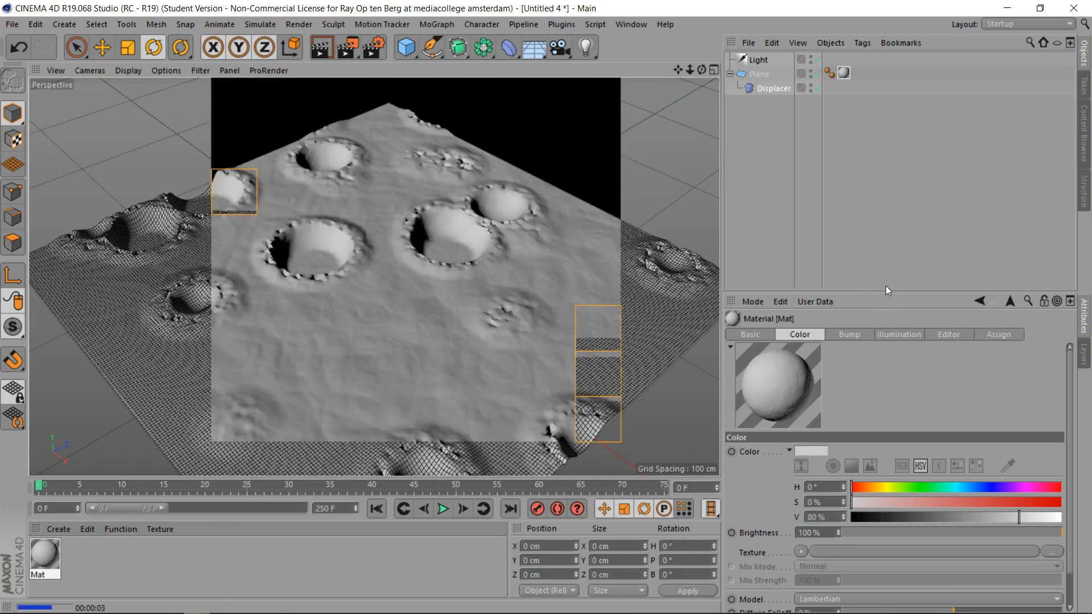
left_click(700, 377)
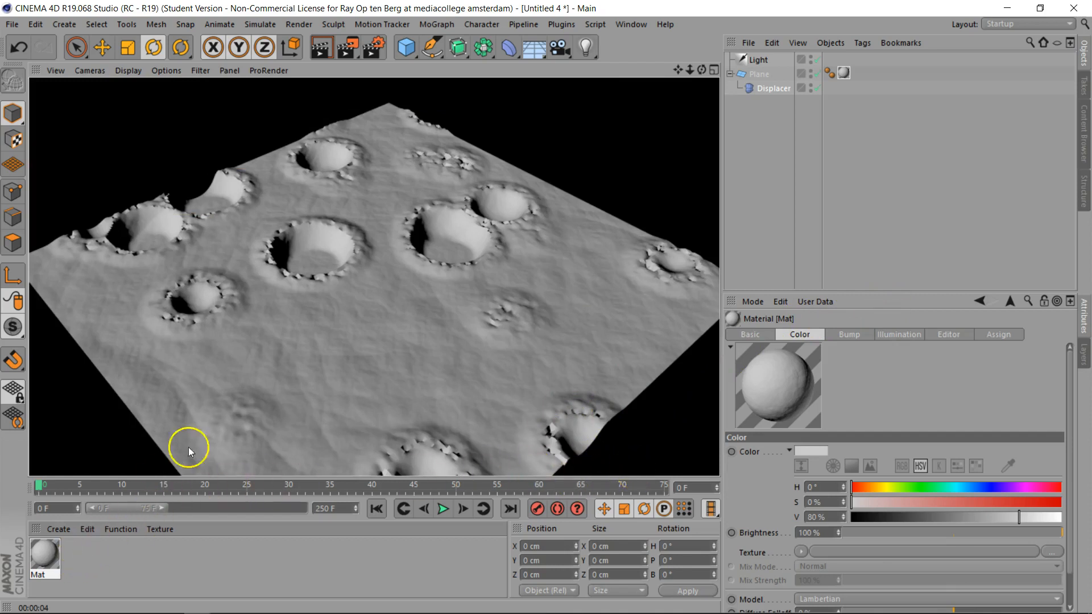
Set the Light's Contrast to 50% in its details and render the viewport
left_click(760, 59)
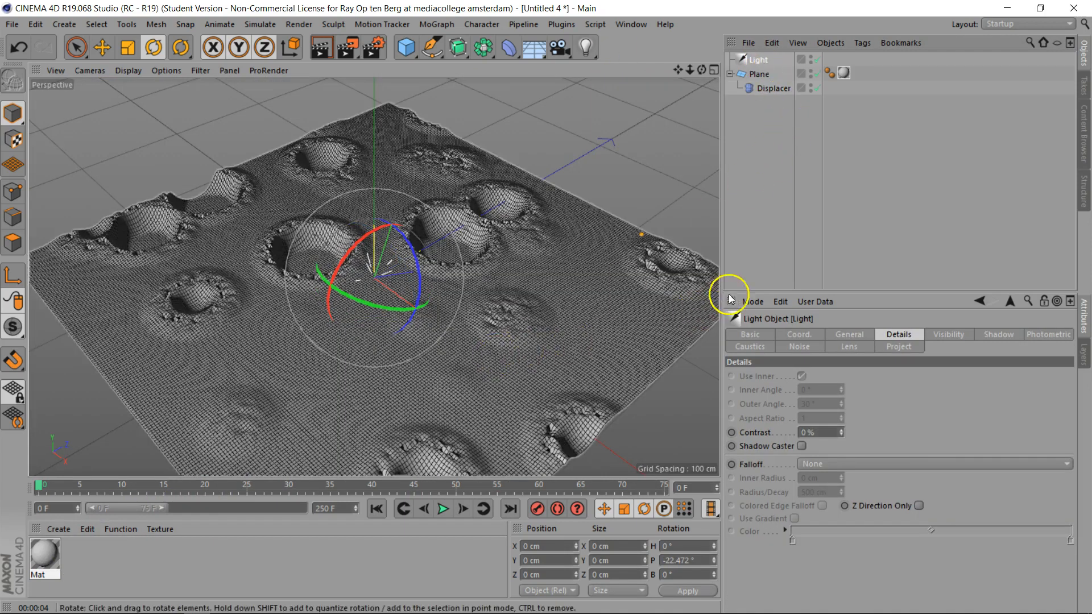
left_click(900, 337)
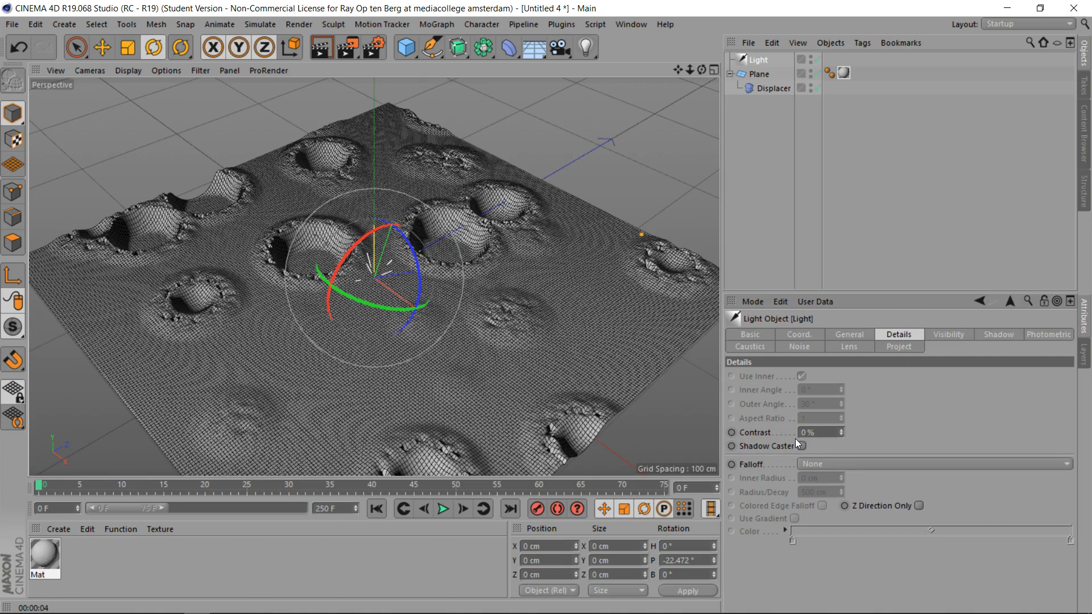
left_click_drag(842, 435, 842, 432)
left_click_drag(841, 432, 842, 432)
left_click(321, 48)
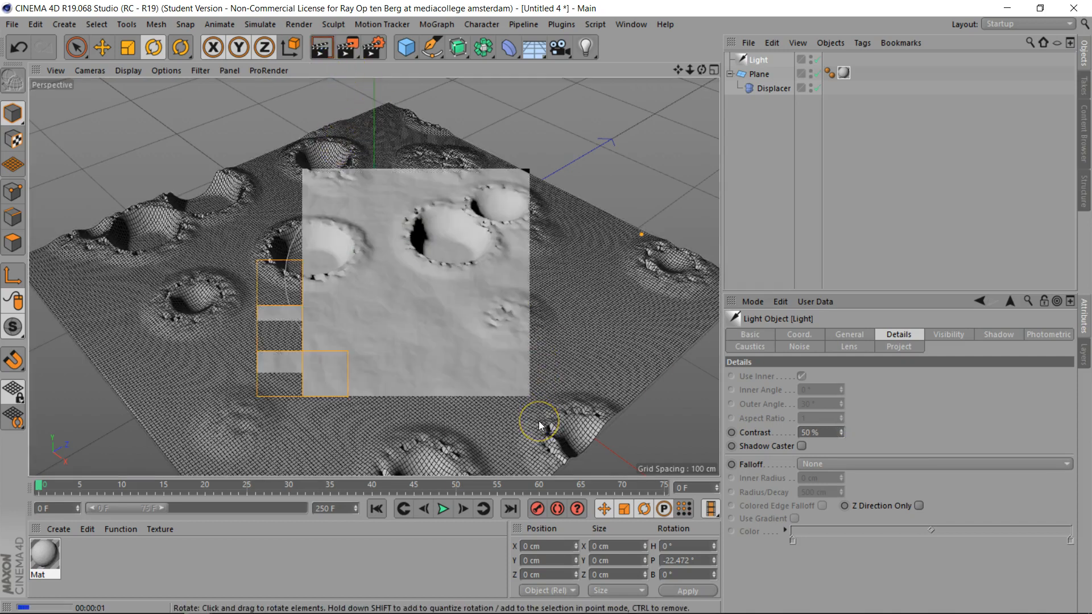